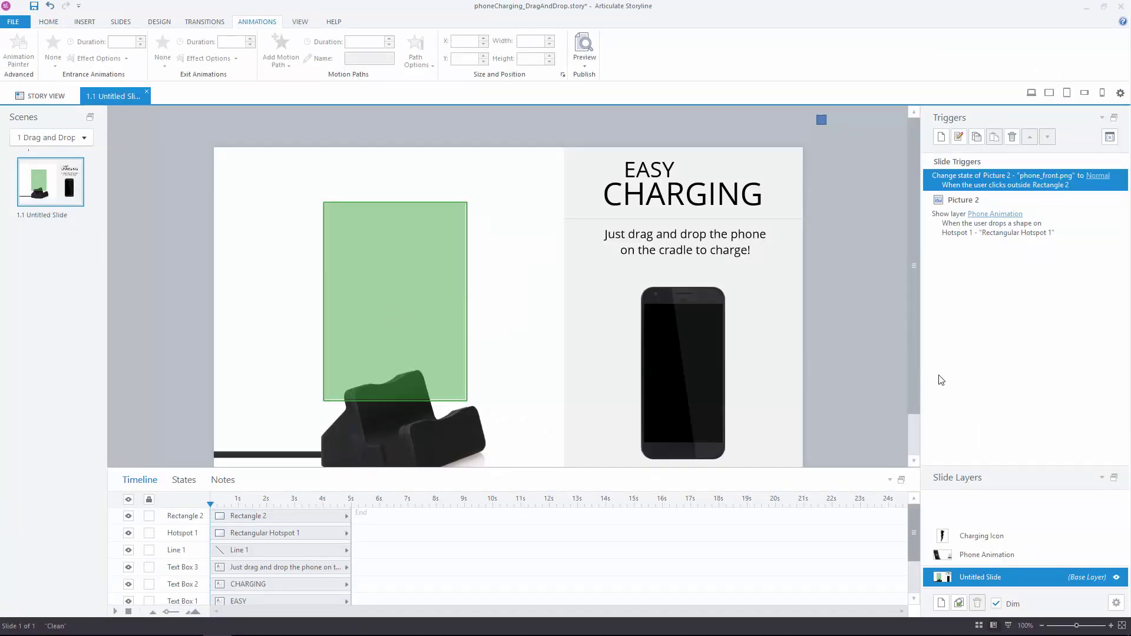
Close the picture browser without inserting anything, then show the phone picture's states
{"action": "scroll", "coordinate": [917, 372], "scroll_direction": "down", "scroll_amount": 1}
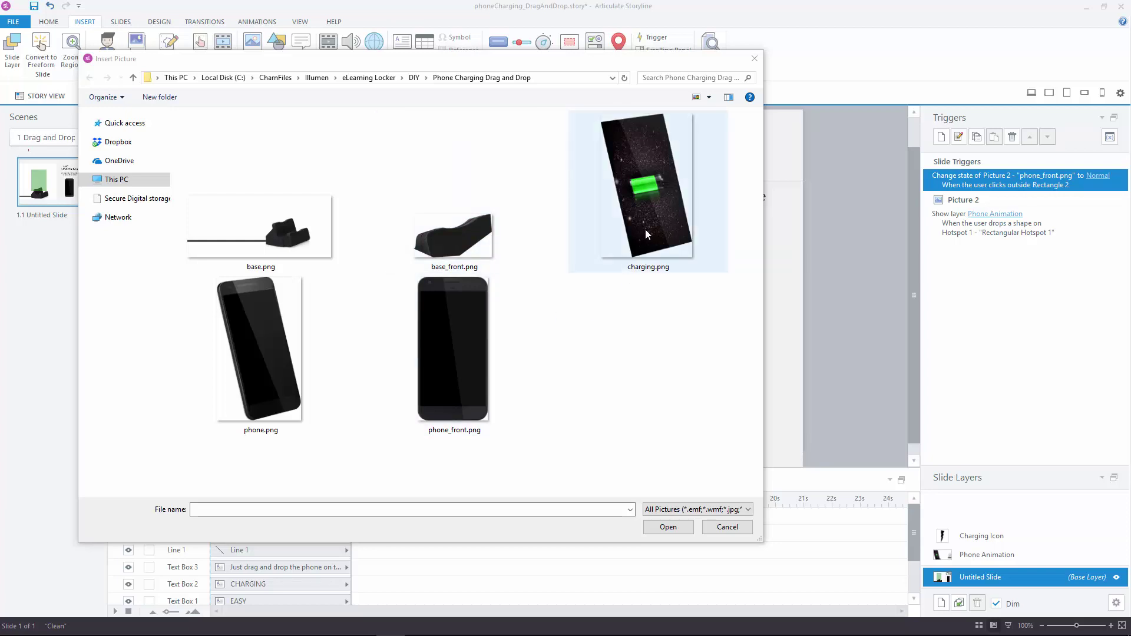
{"action": "left_click", "coordinate": [754, 58]}
{"action": "left_click", "coordinate": [711, 325]}
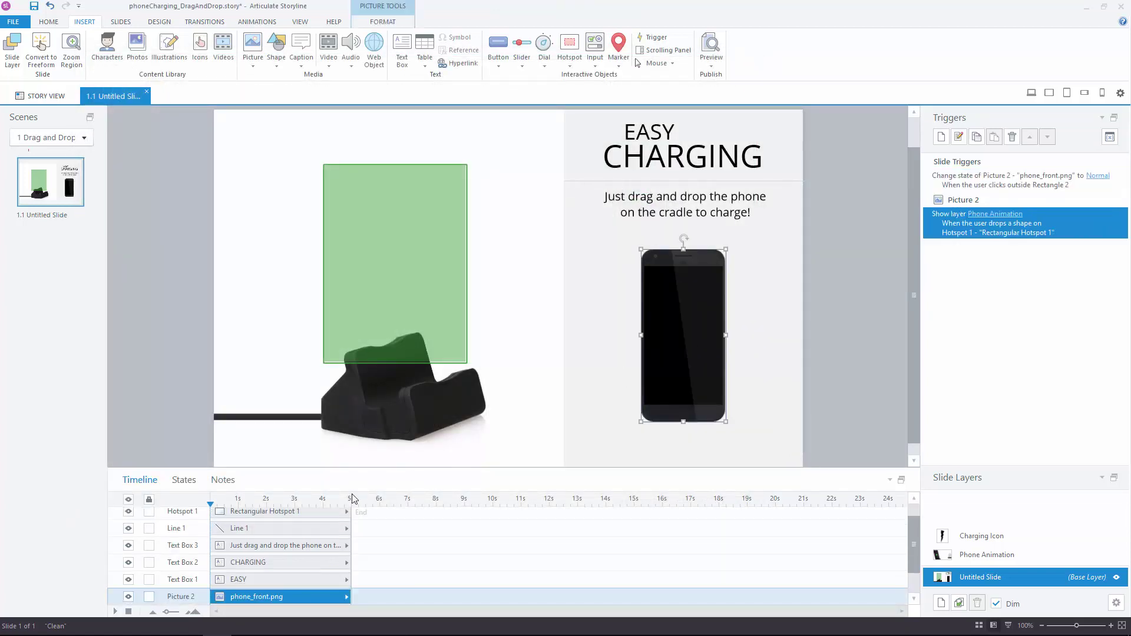
{"action": "left_click", "coordinate": [184, 480]}
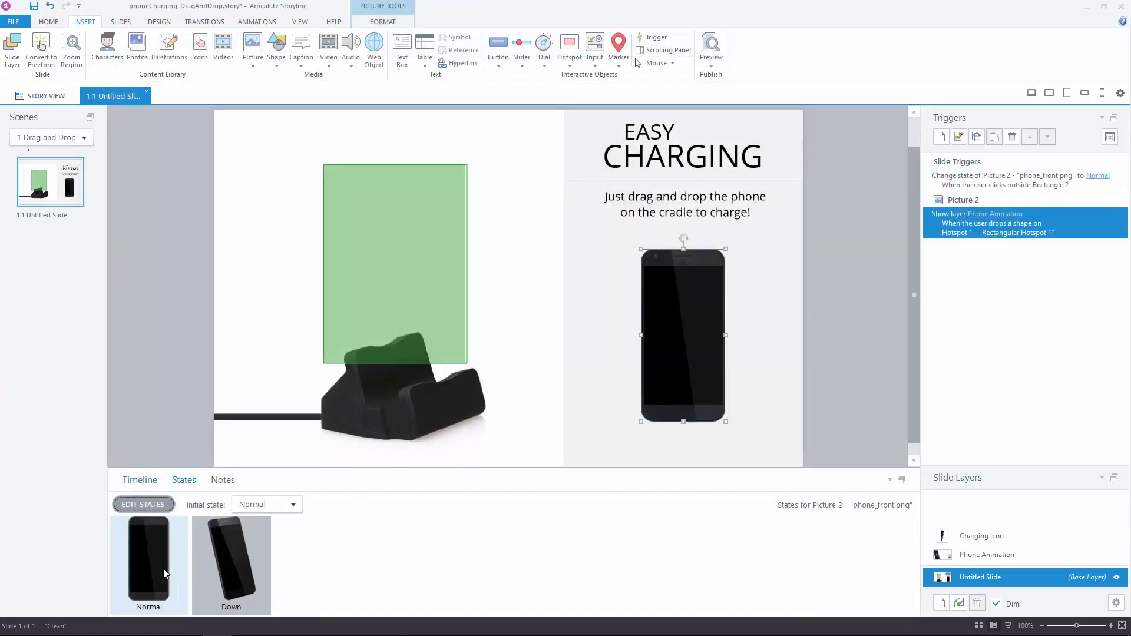
Compare the phone's tilted Down state with its upright Normal state, ending on Normal, and deselect it
{"action": "left_click", "coordinate": [229, 567]}
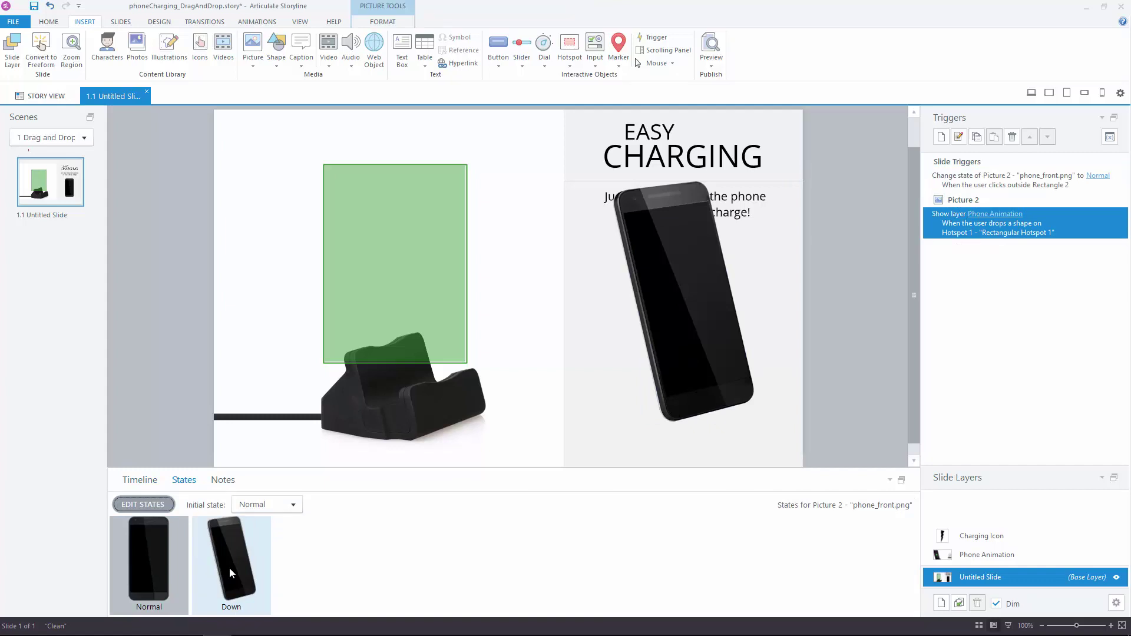
{"action": "left_click", "coordinate": [157, 568]}
{"action": "left_click", "coordinate": [239, 567]}
{"action": "left_click", "coordinate": [185, 564]}
{"action": "left_click", "coordinate": [242, 560]}
{"action": "left_click", "coordinate": [158, 563]}
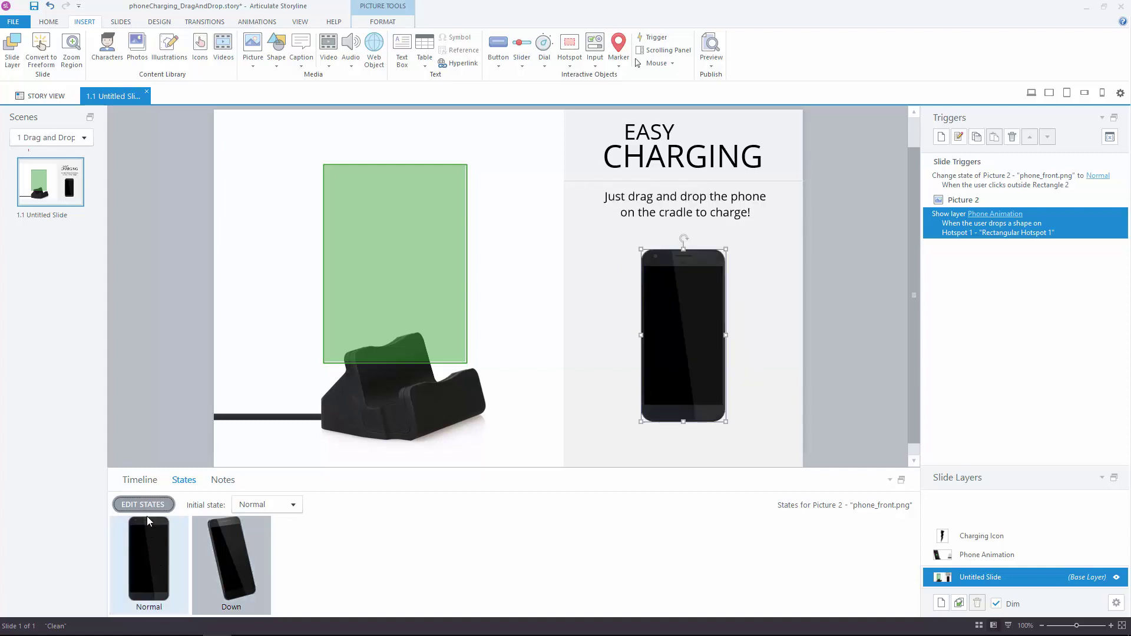
{"action": "left_click", "coordinate": [154, 417]}
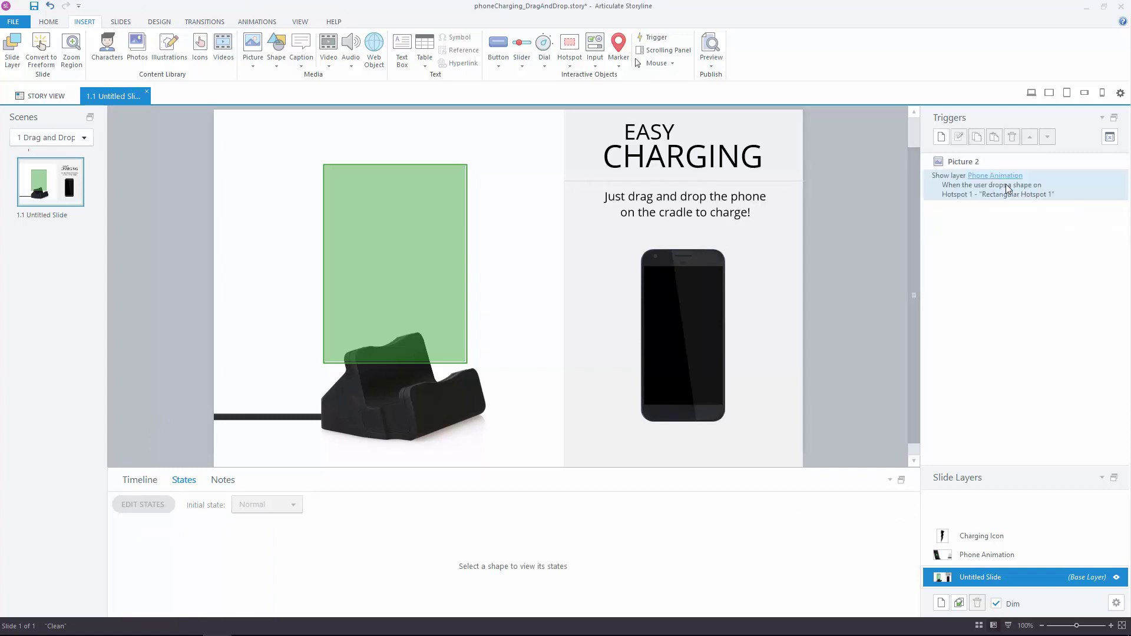
Delete the reset-to-Normal slide trigger and preview this slide
{"action": "key", "text": "Delete"}
{"action": "left_click", "coordinate": [712, 66]}
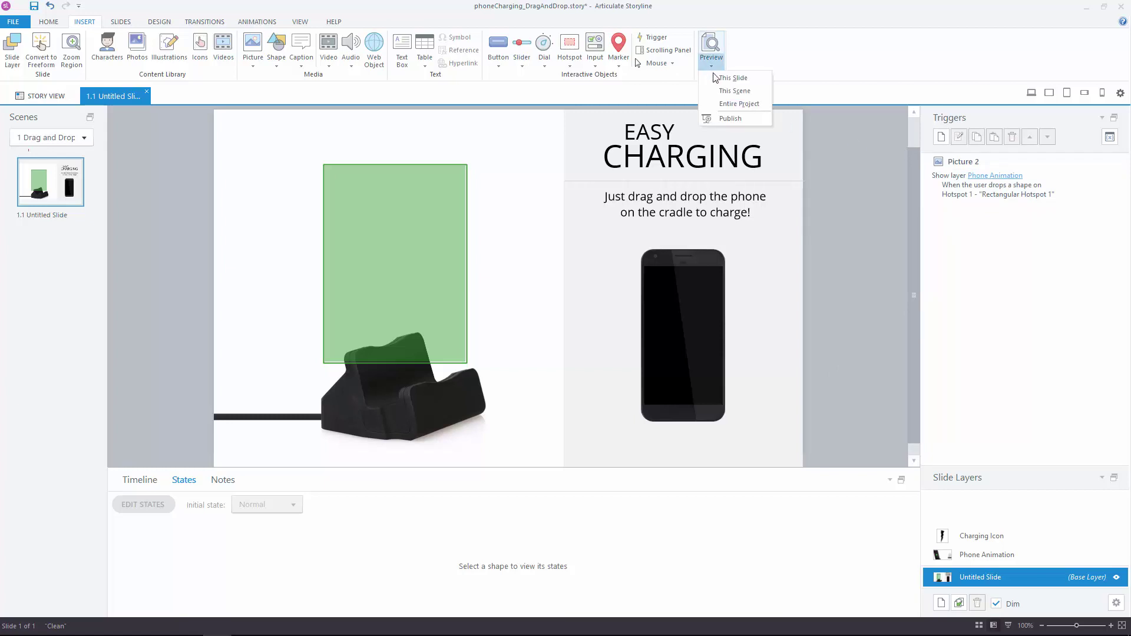
{"action": "left_click", "coordinate": [724, 83]}
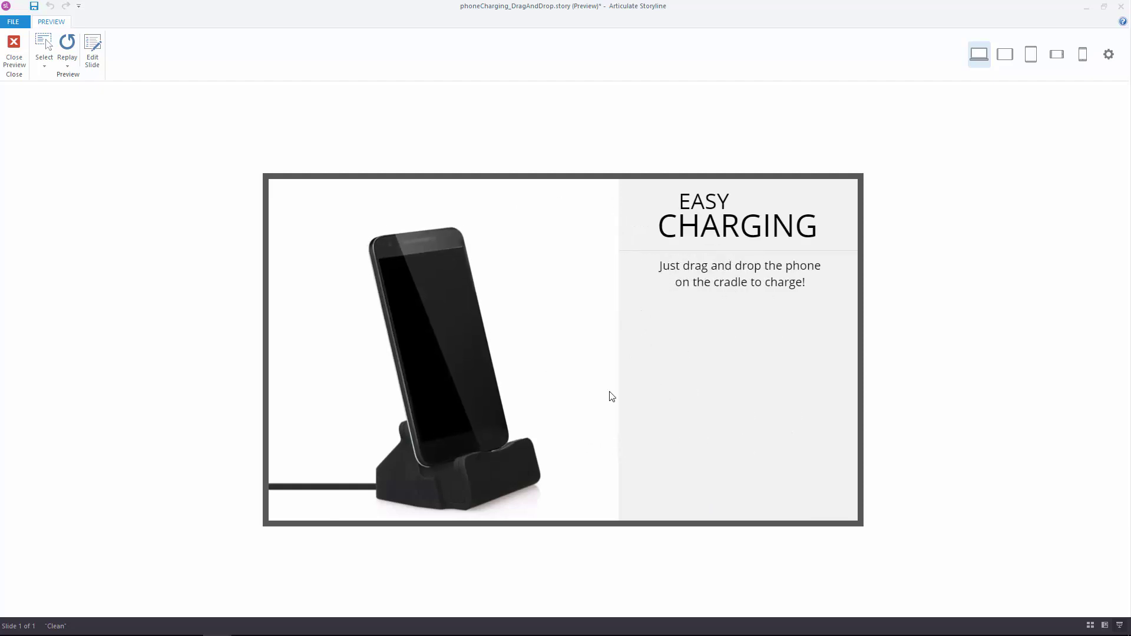
Restart the preview, drop the phone onto the cradle to see charging, and close the preview
{"action": "left_click", "coordinate": [68, 55]}
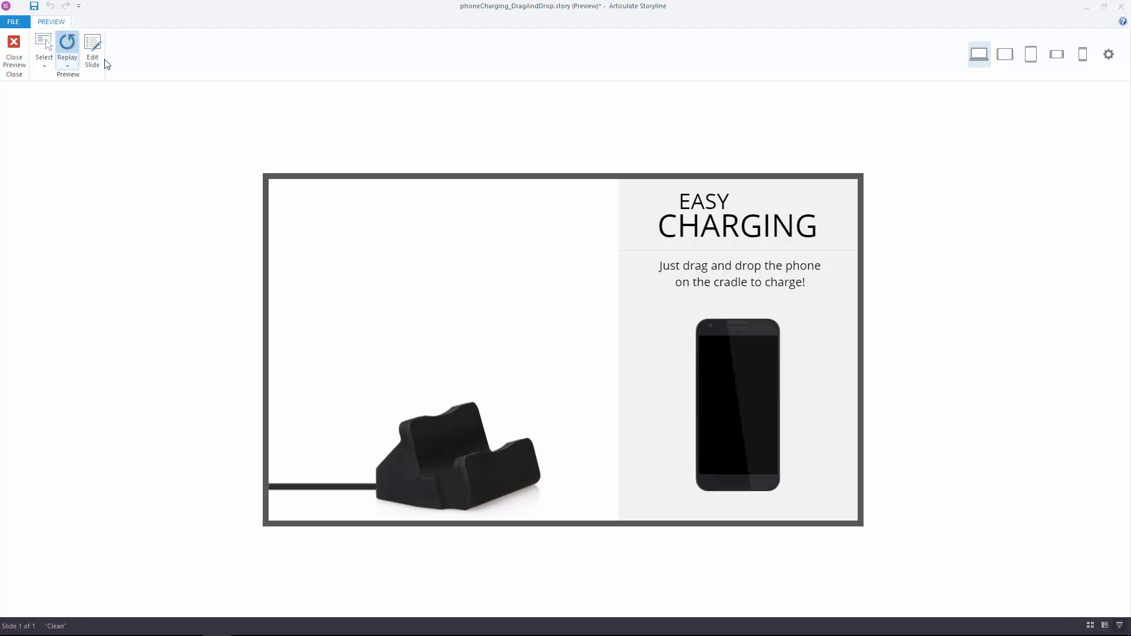
{"action": "left_click_drag", "start_coordinate": [688, 371], "coordinate": [734, 400]}
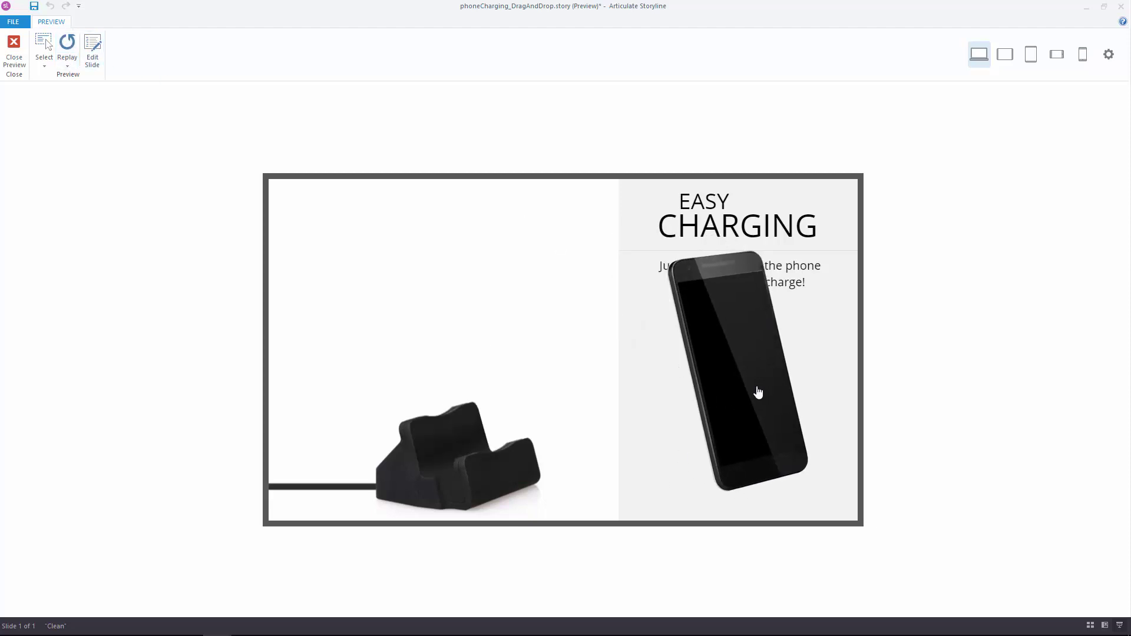
{"action": "left_click_drag", "start_coordinate": [752, 436], "coordinate": [607, 377]}
{"action": "left_click", "coordinate": [14, 43]}
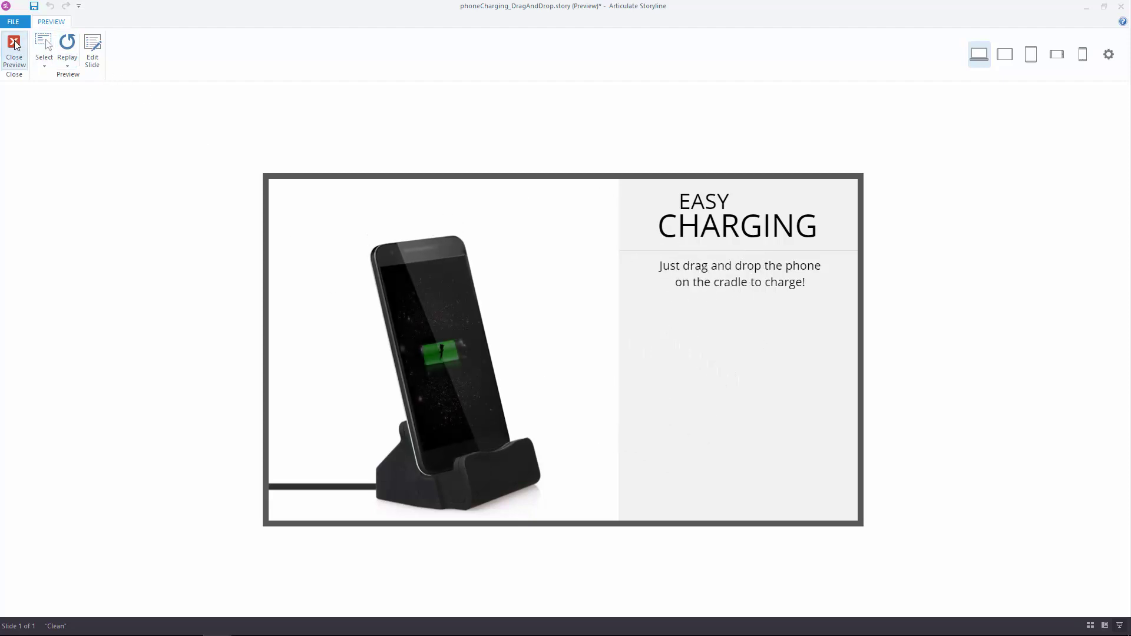
Undo to restore the Picture 2 reset-to-Normal trigger, then review it in the Trigger Wizard unchanged
{"action": "scroll", "coordinate": [913, 125], "scroll_direction": "up", "scroll_amount": 1}
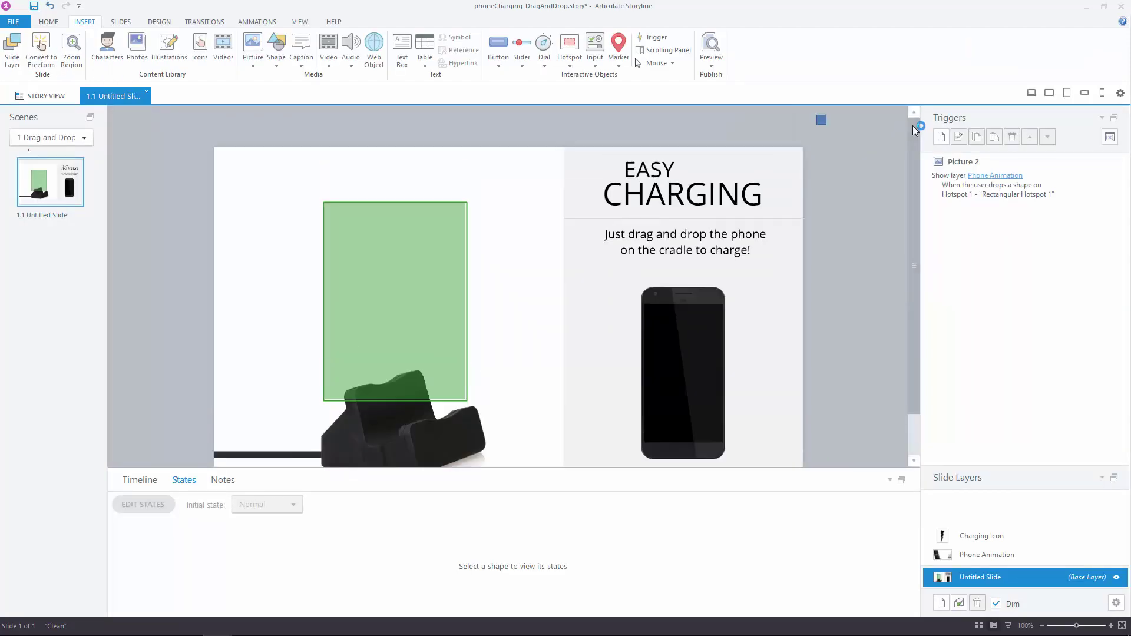
{"action": "left_click", "coordinate": [820, 119]}
{"action": "key", "text": "ctrl+z"}
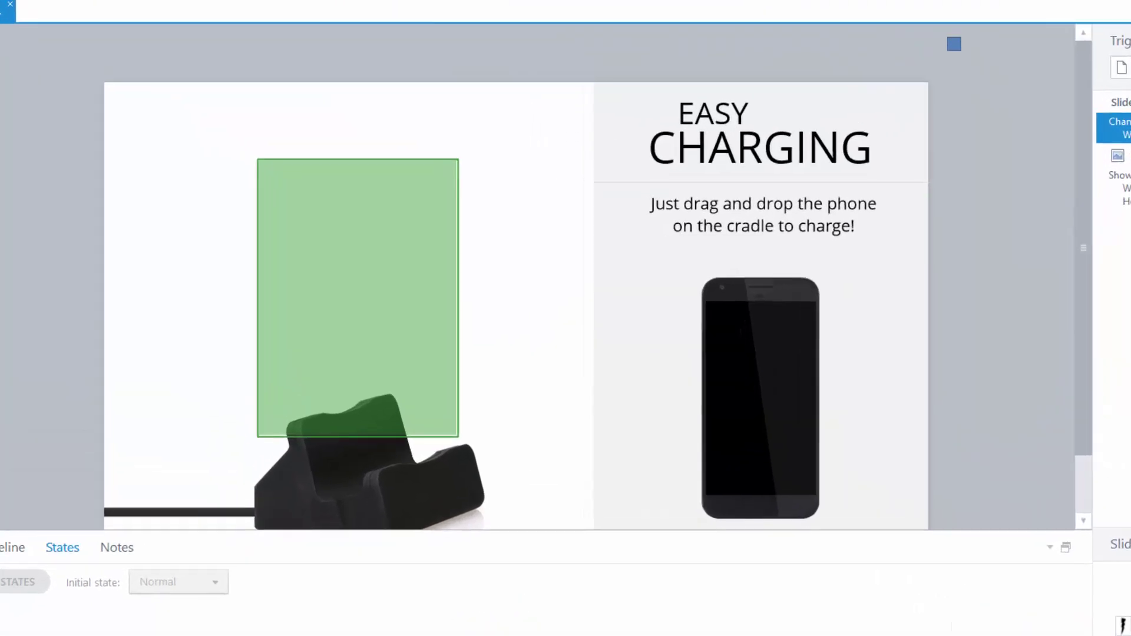
{"action": "double_click", "coordinate": [980, 177]}
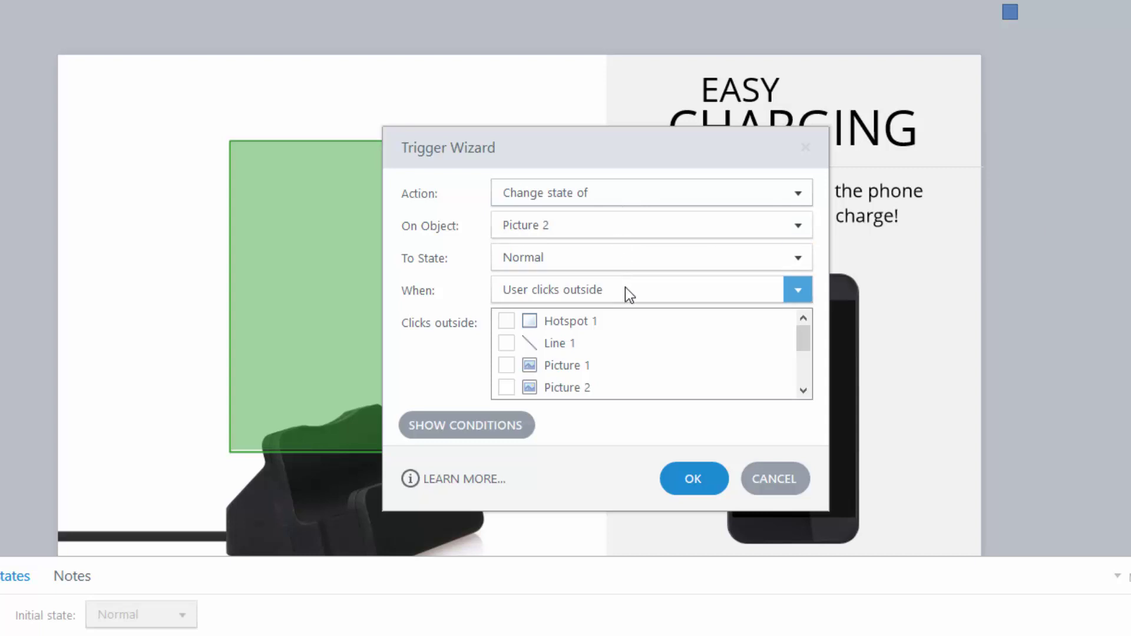
{"action": "left_click_drag", "start_coordinate": [804, 338], "coordinate": [817, 378]}
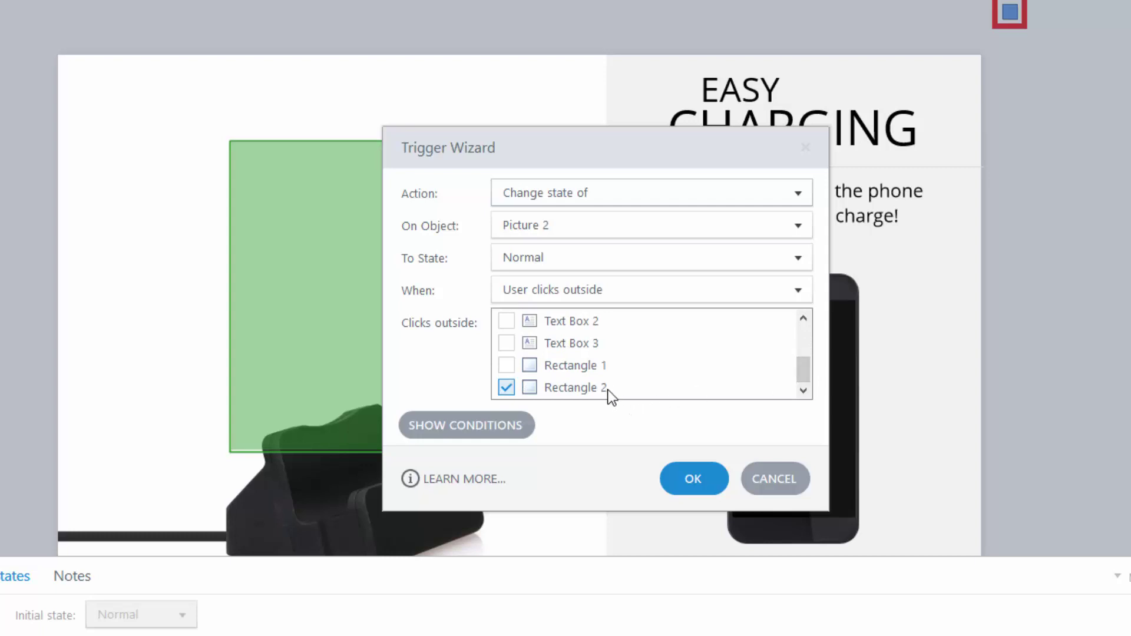
{"action": "left_click", "coordinate": [695, 478]}
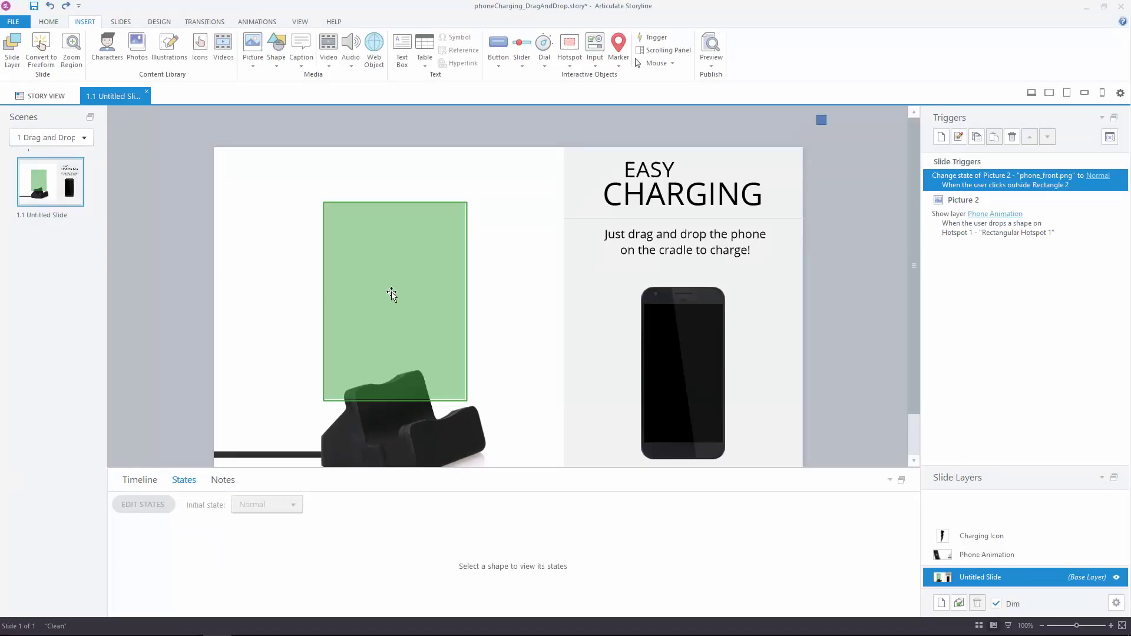
{"action": "left_click", "coordinate": [393, 291]}
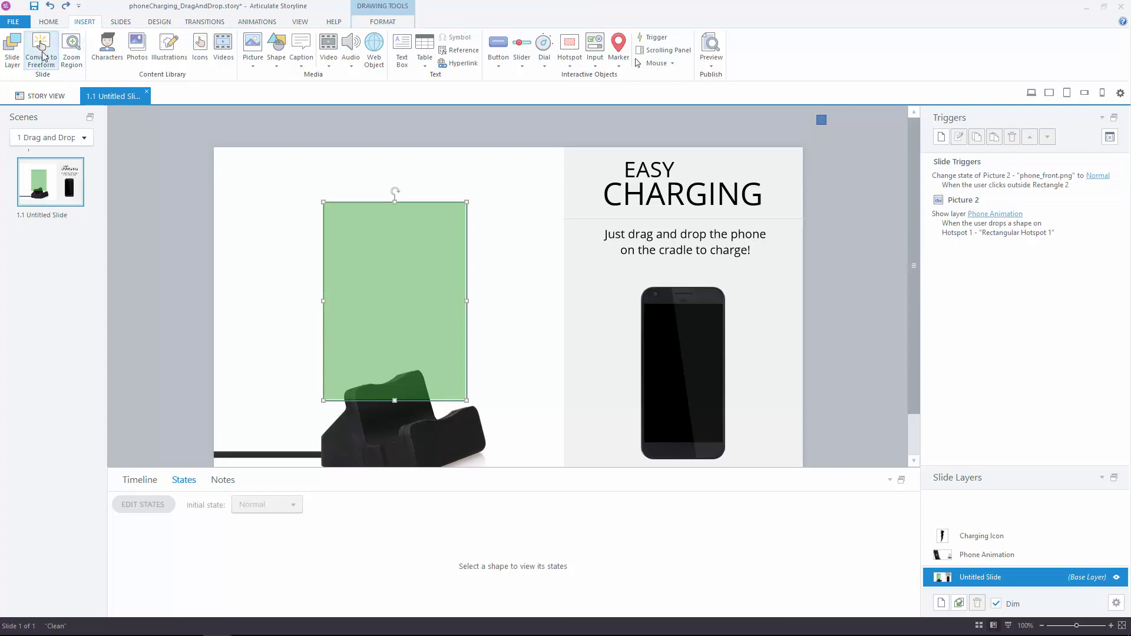
{"action": "left_click", "coordinate": [154, 210]}
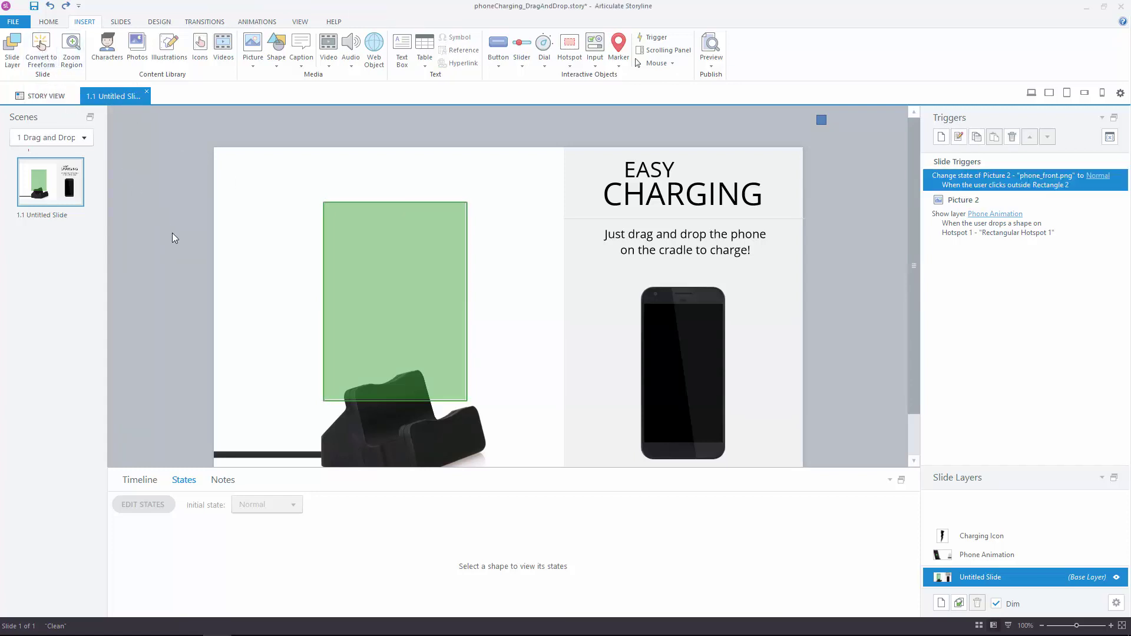
{"action": "scroll", "coordinate": [203, 296], "scroll_direction": "down", "scroll_amount": 1}
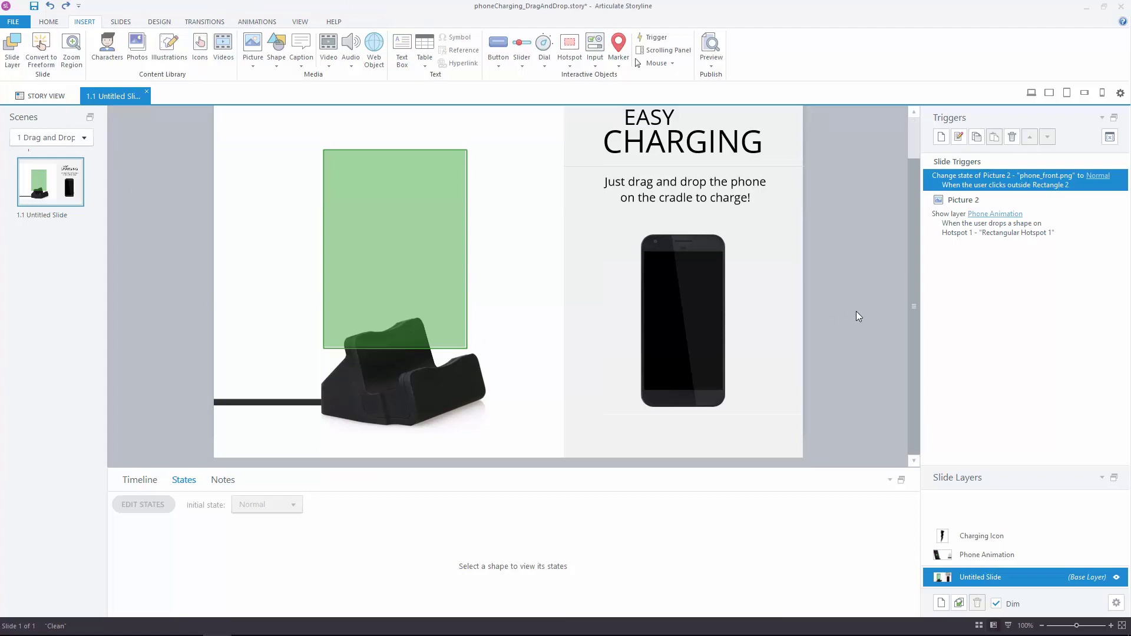
{"action": "scroll", "coordinate": [915, 307], "scroll_direction": "up", "scroll_amount": 1}
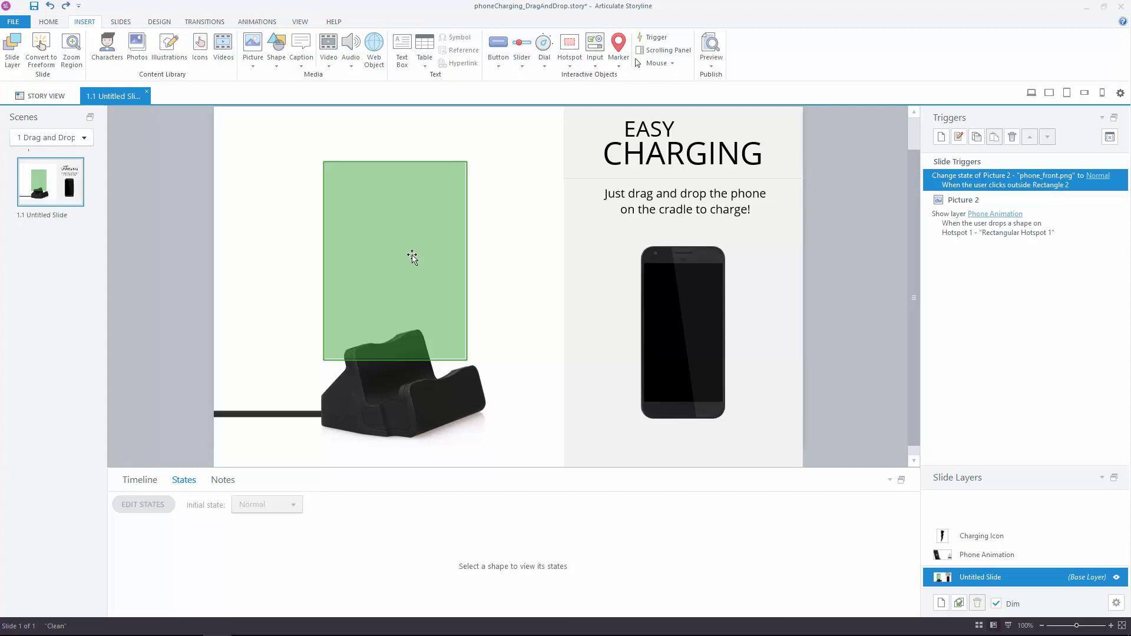
Confirm the drop-on-Hotspot 1 trigger shows the Phone Animation layer, keeping it and clicking OK
{"action": "left_click", "coordinate": [978, 561]}
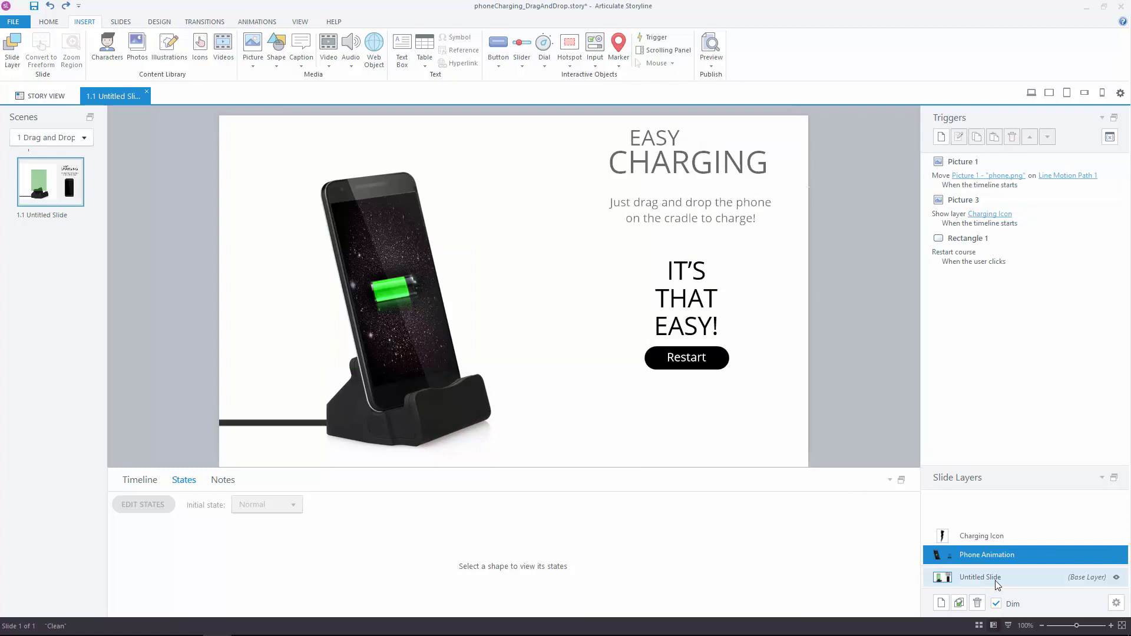
{"action": "left_click", "coordinate": [993, 579]}
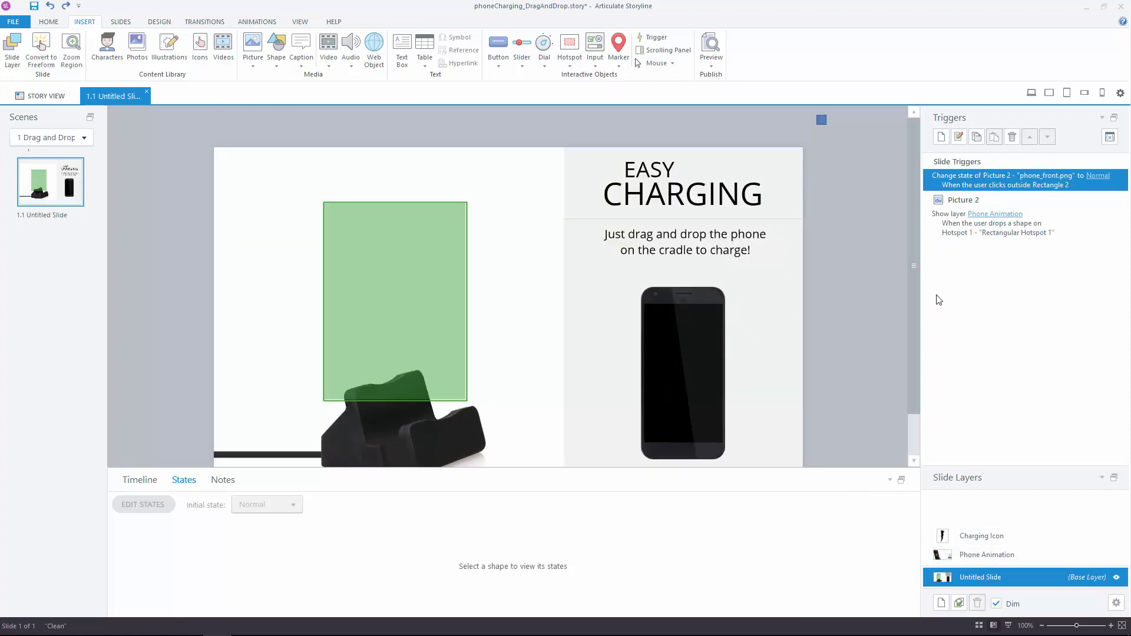
{"action": "left_click", "coordinate": [966, 231]}
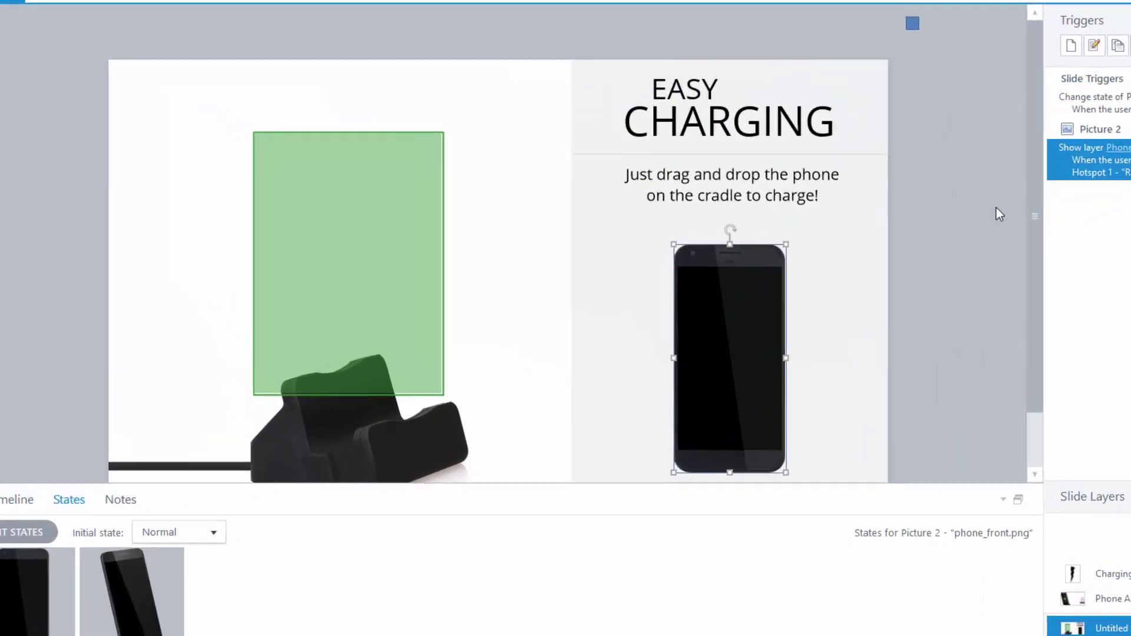
{"action": "double_click", "coordinate": [1087, 159]}
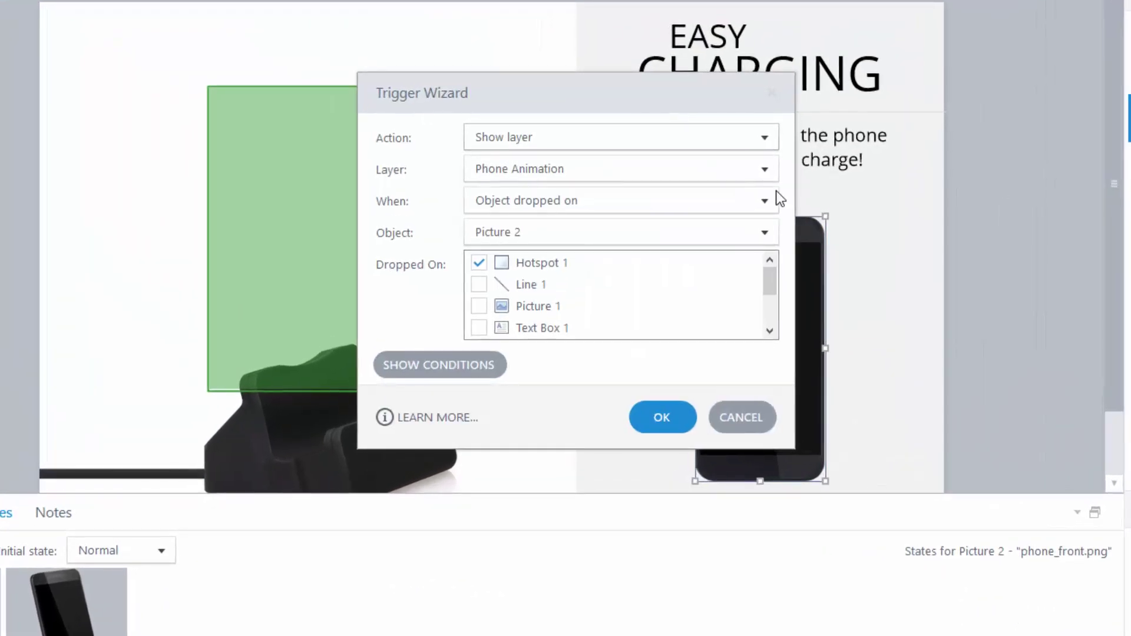
{"action": "left_click", "coordinate": [585, 170]}
{"action": "left_click", "coordinate": [560, 235]}
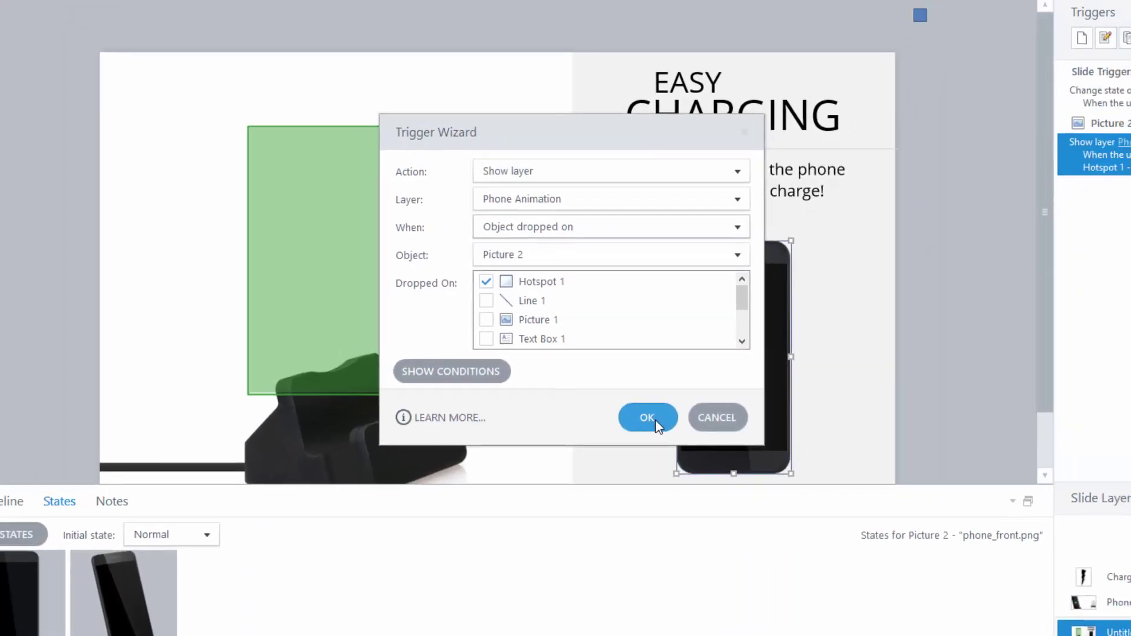
{"action": "left_click", "coordinate": [648, 417]}
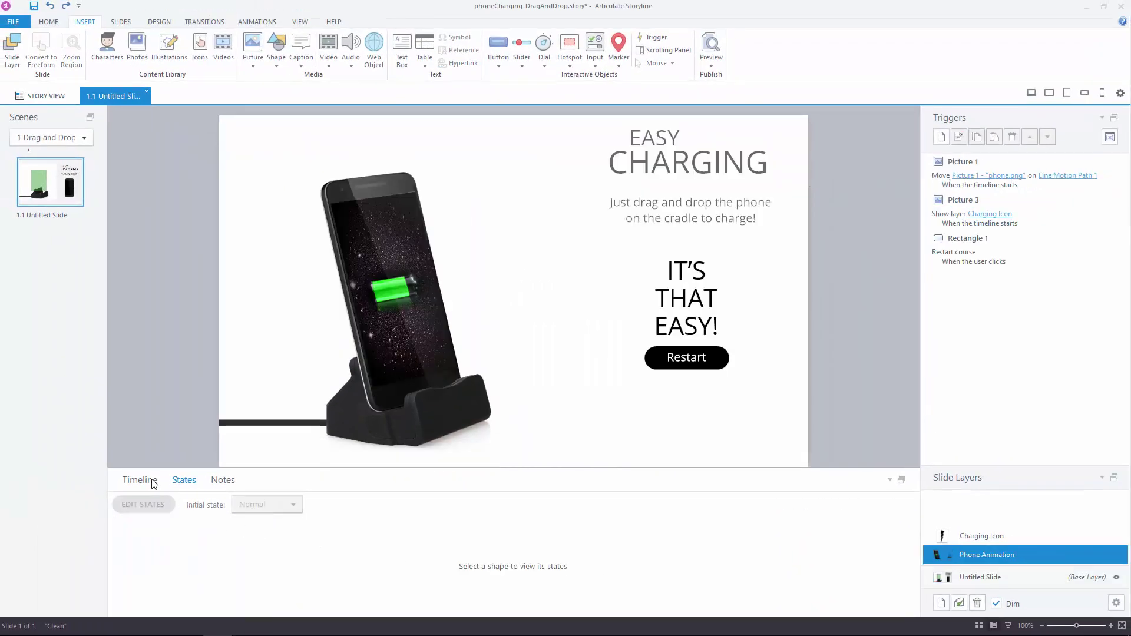
{"action": "left_click", "coordinate": [152, 482]}
{"action": "left_click", "coordinate": [116, 600]}
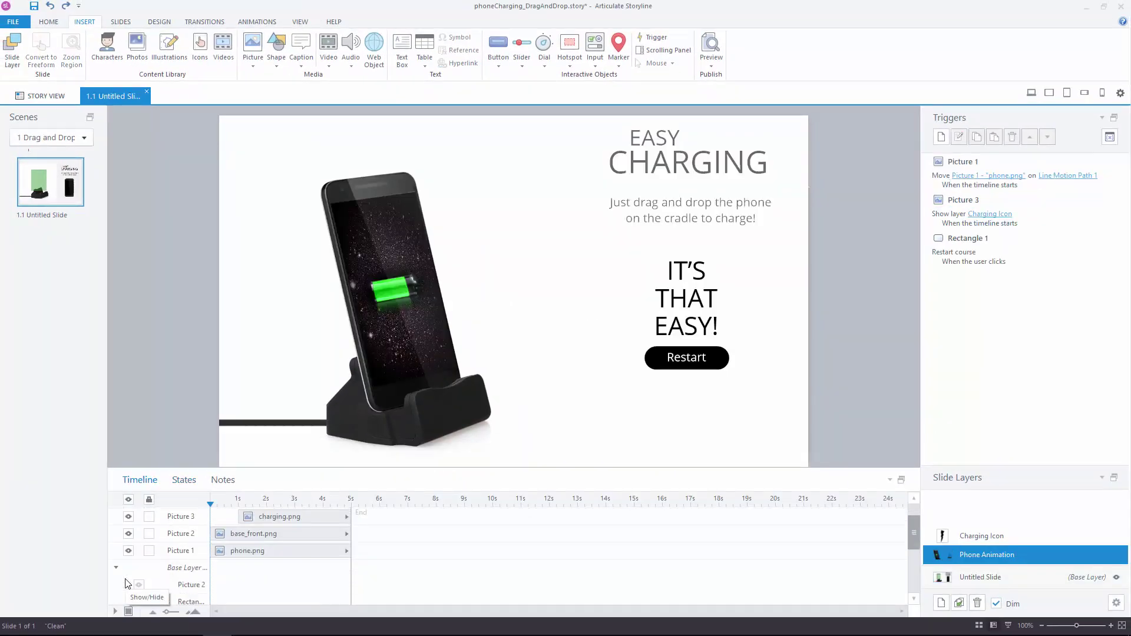
{"action": "scroll", "coordinate": [125, 580], "scroll_direction": "down", "scroll_amount": 3}
{"action": "scroll", "coordinate": [133, 560], "scroll_direction": "down", "scroll_amount": 2}
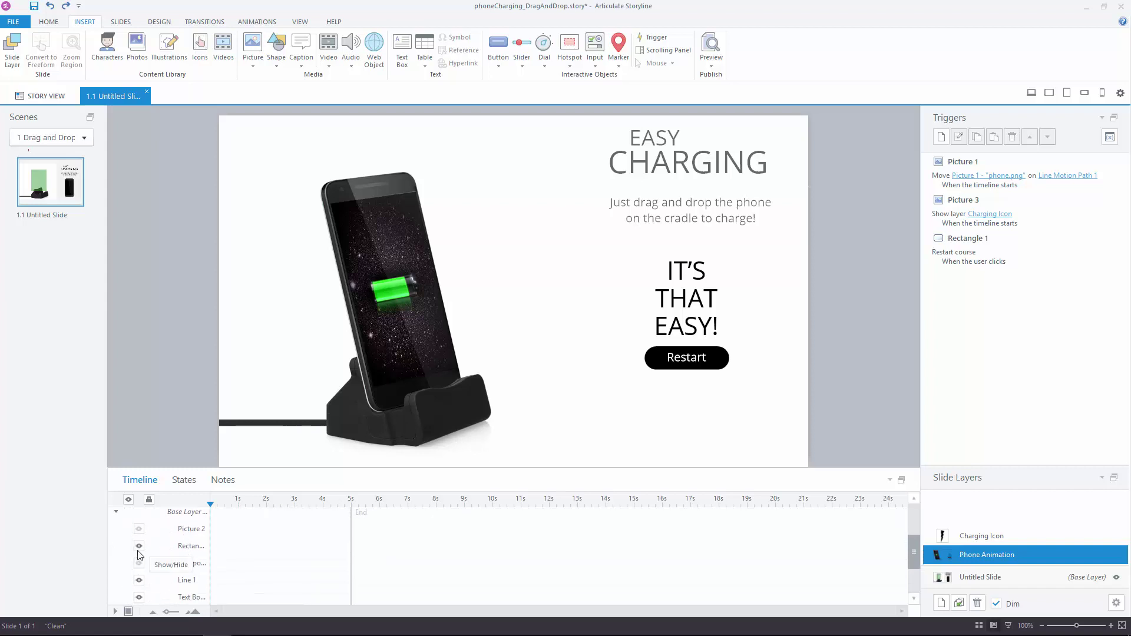
{"action": "left_click", "coordinate": [139, 566]}
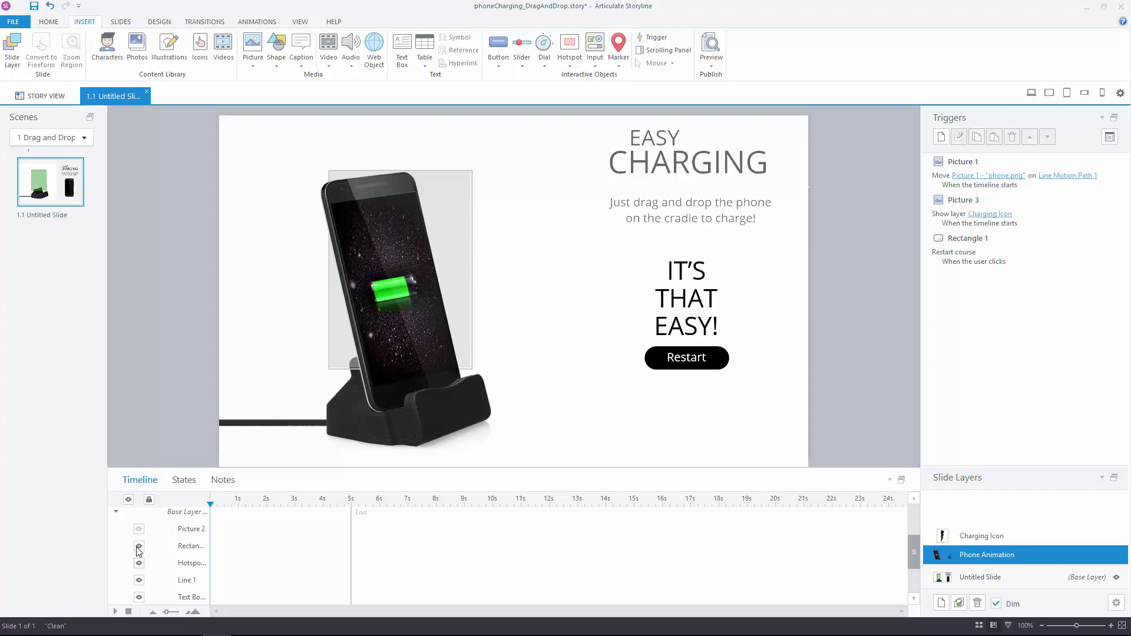
{"action": "left_click", "coordinate": [139, 561]}
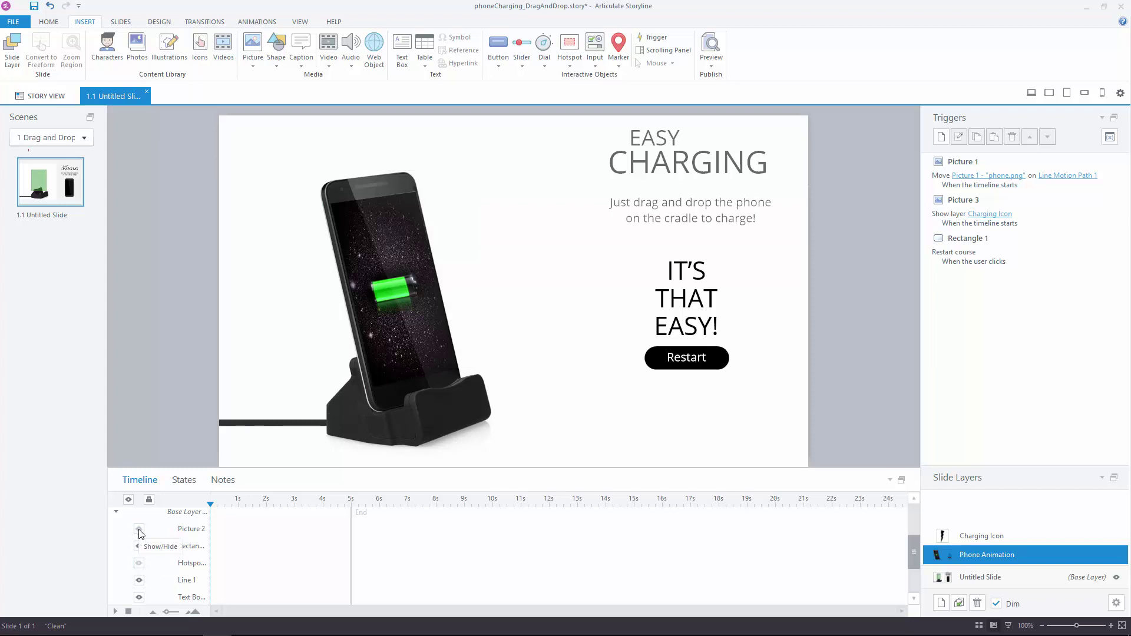
{"action": "scroll", "coordinate": [163, 566], "scroll_direction": "down", "scroll_amount": 2}
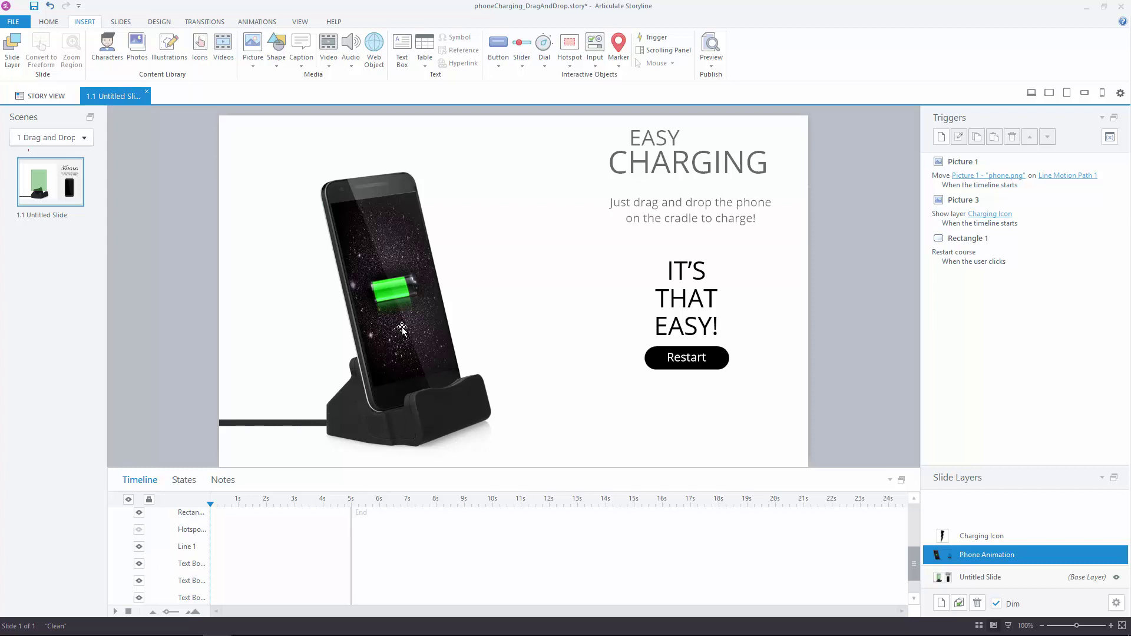
{"action": "scroll", "coordinate": [311, 549], "scroll_direction": "up", "scroll_amount": 2}
Hide the Restart button, IT'S THAT EASY! text and battery picture in the Timeline
{"action": "left_click", "coordinate": [308, 549]}
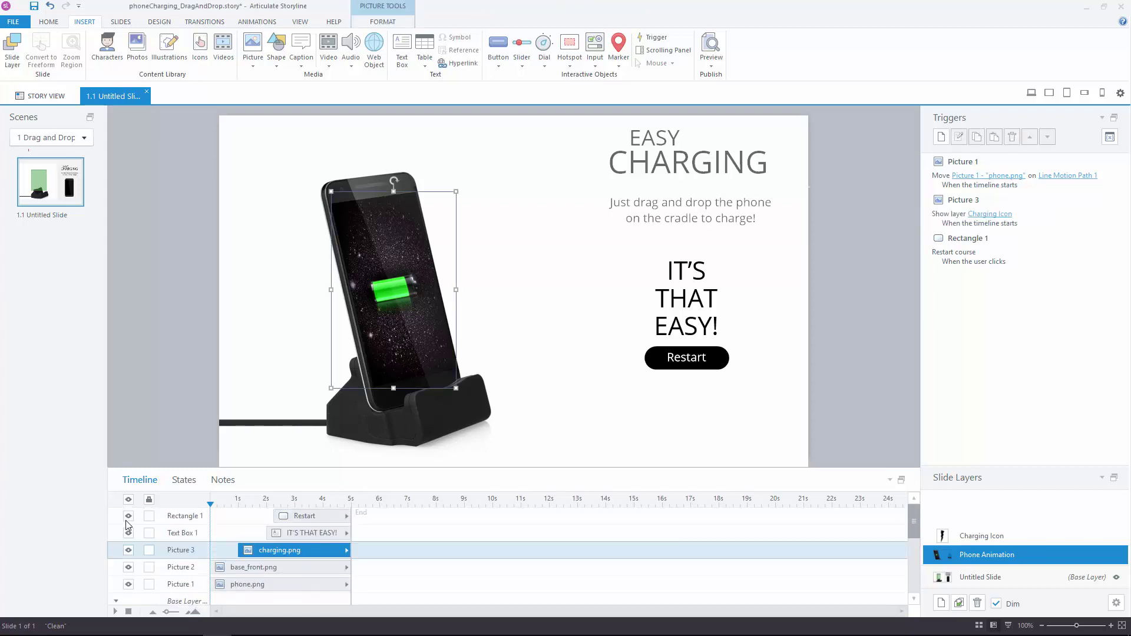
{"action": "left_click", "coordinate": [128, 516]}
{"action": "left_click", "coordinate": [128, 533]}
{"action": "left_click", "coordinate": [127, 550]}
Set the phone's motion path easing direction to Out
{"action": "left_click", "coordinate": [365, 203]}
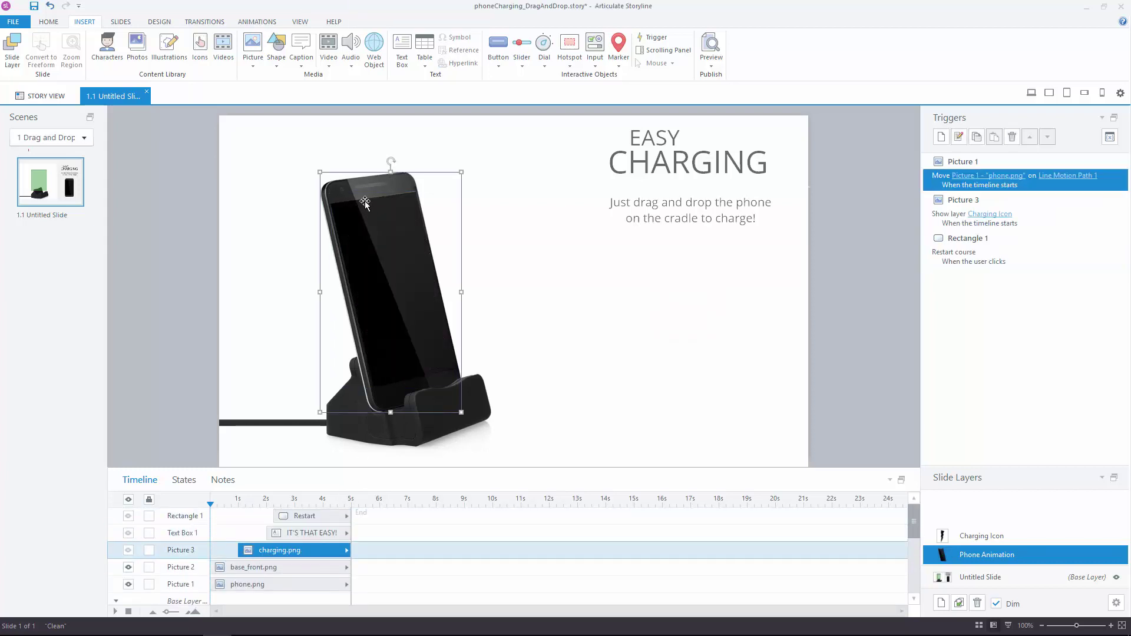
{"action": "left_click", "coordinate": [256, 22]}
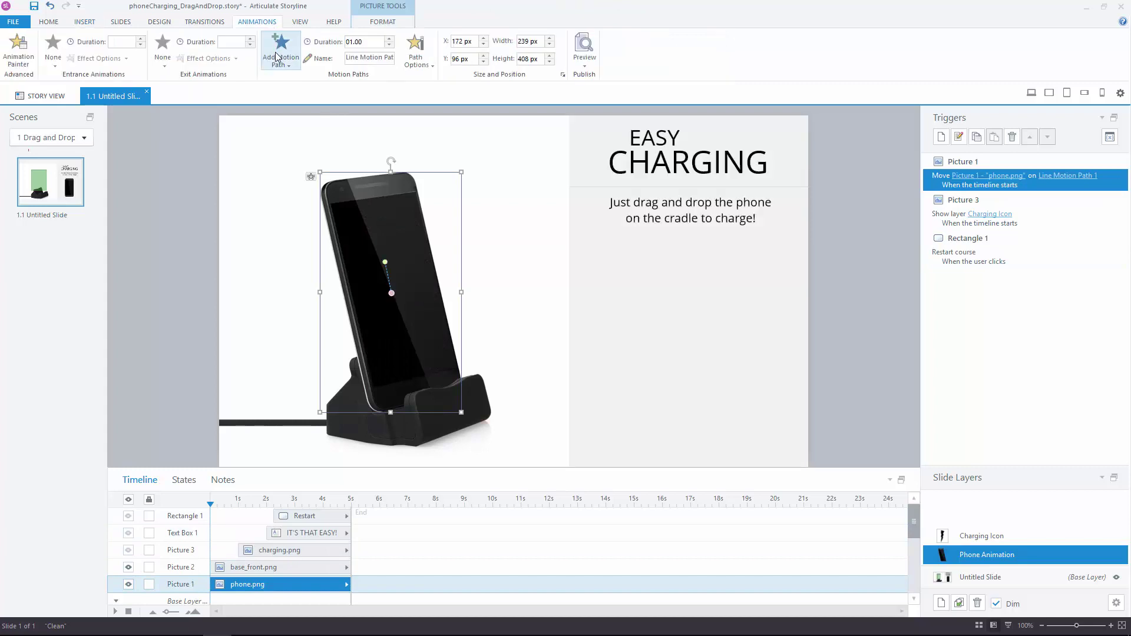
{"action": "left_click", "coordinate": [415, 62]}
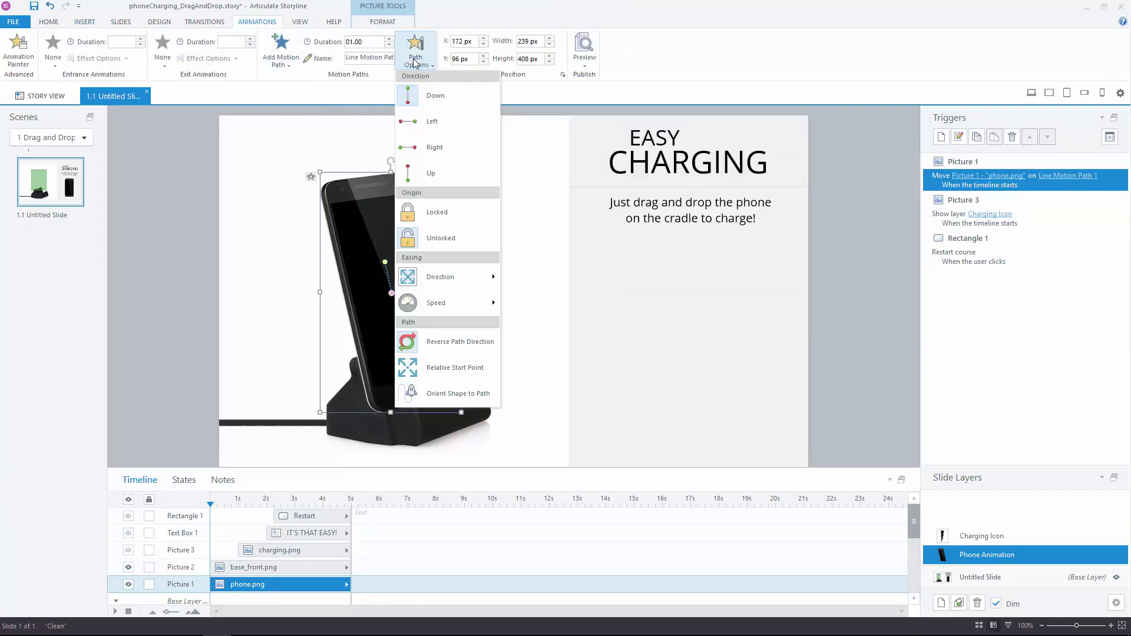
{"action": "mouse_move", "coordinate": [443, 278]}
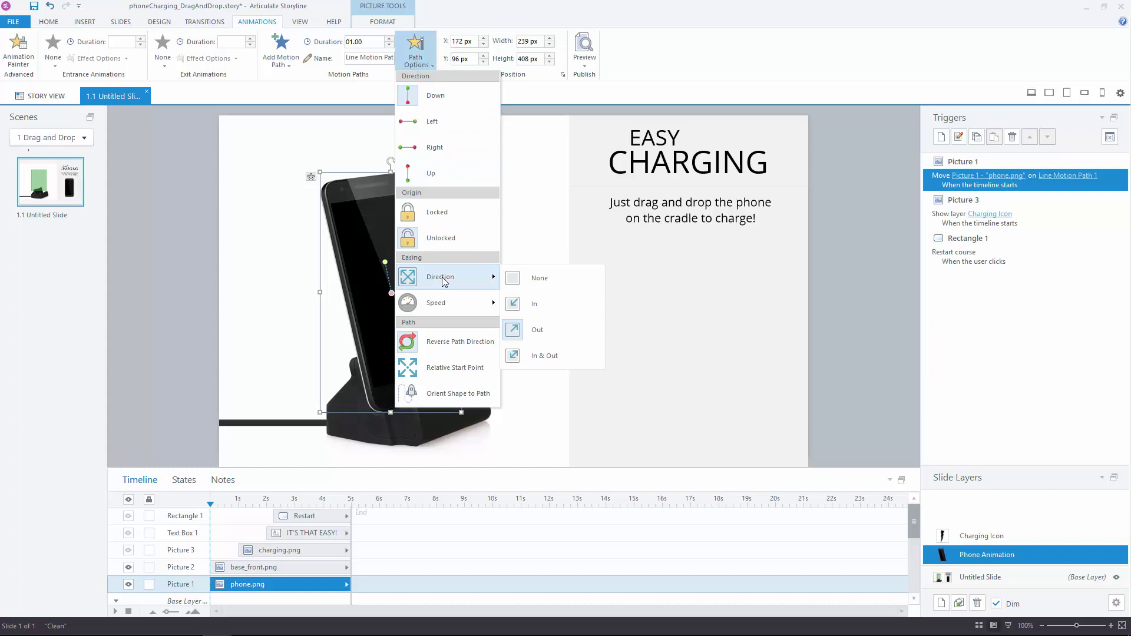
{"action": "left_click", "coordinate": [552, 330]}
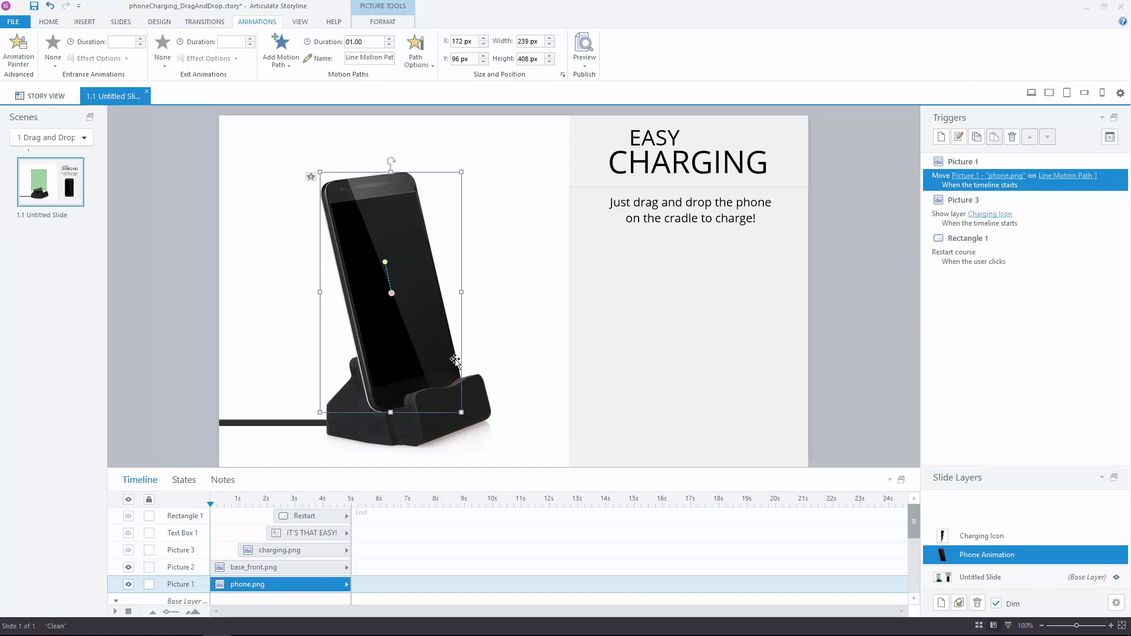
{"action": "left_click", "coordinate": [478, 384]}
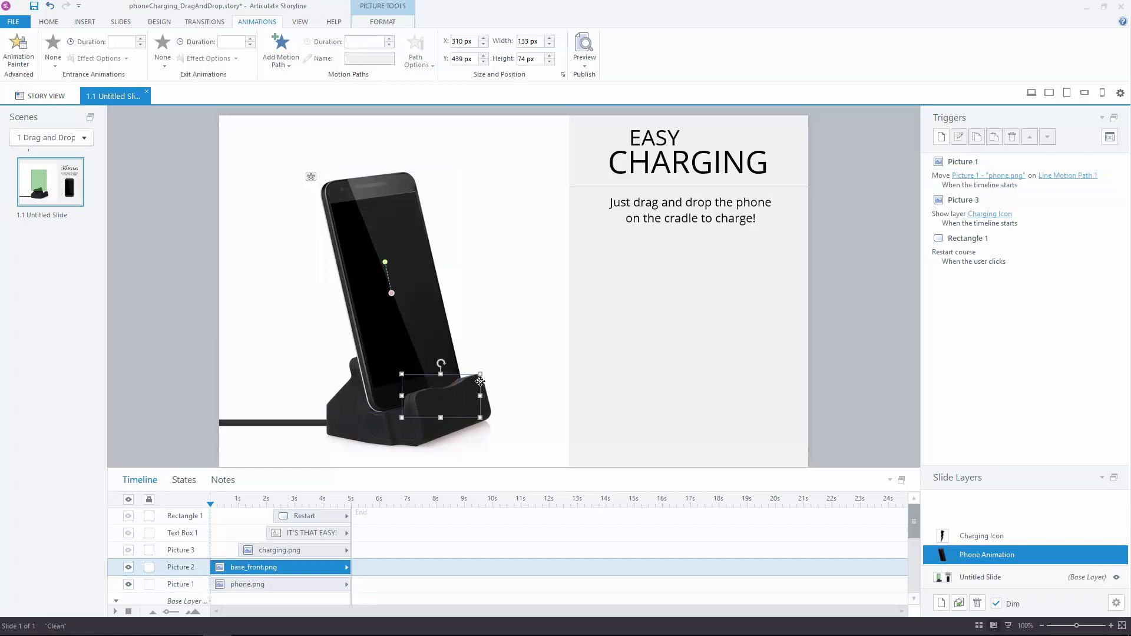
{"action": "left_click_drag", "start_coordinate": [478, 384], "coordinate": [497, 346]}
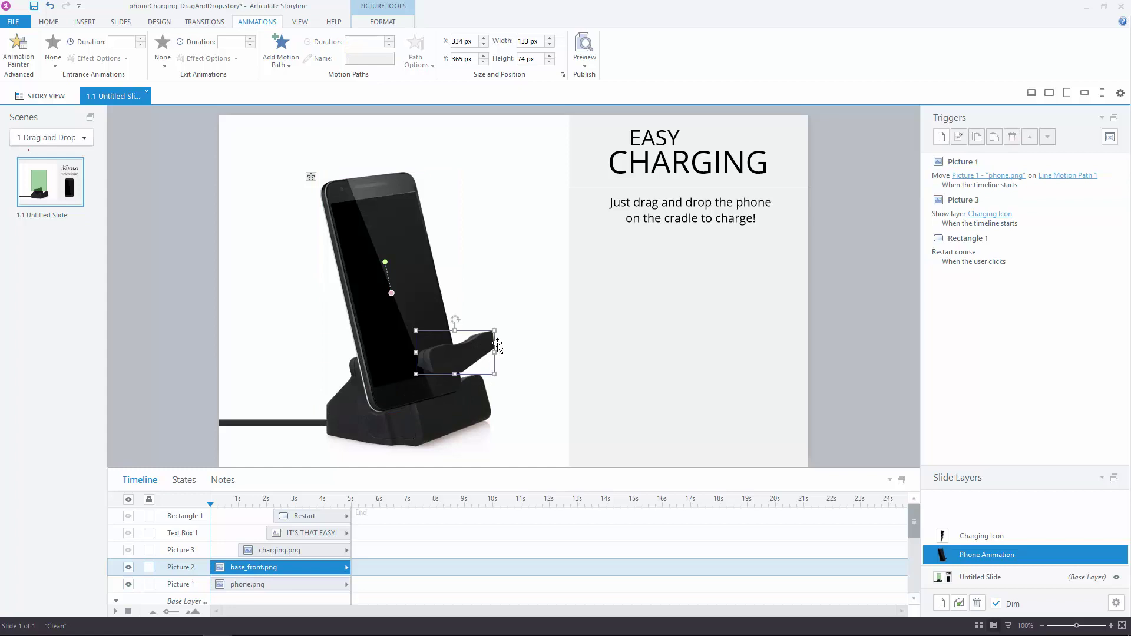
{"action": "key", "text": "ctrl+z"}
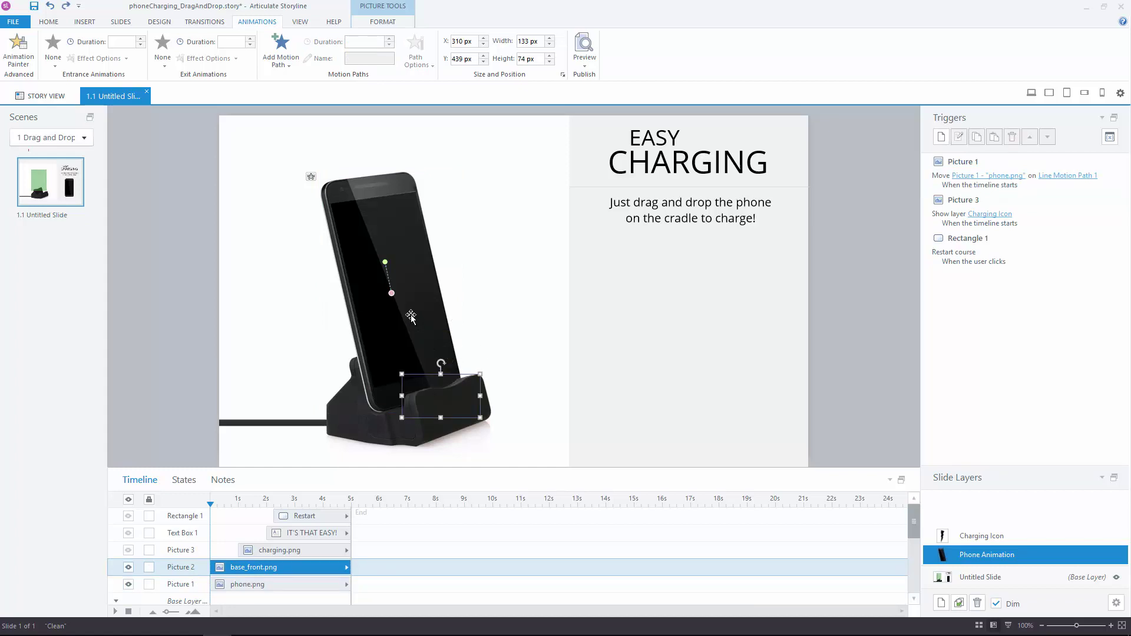
{"action": "left_click", "coordinate": [454, 397]}
{"action": "left_click", "coordinate": [403, 348]}
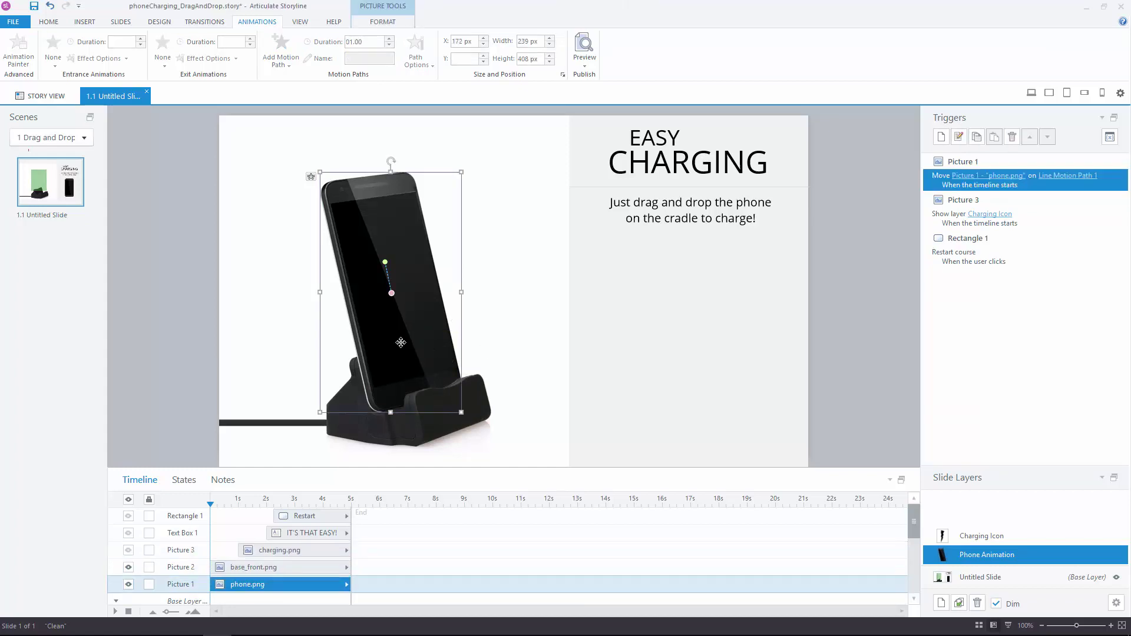
{"action": "left_click_drag", "start_coordinate": [402, 342], "coordinate": [420, 330]}
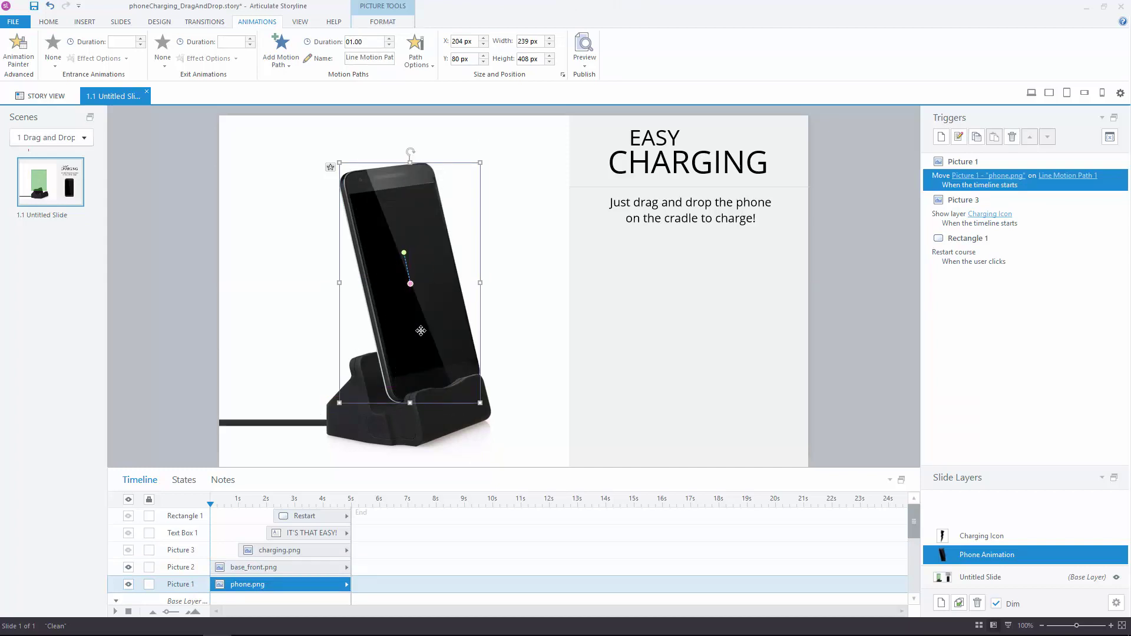
{"action": "left_click_drag", "start_coordinate": [497, 390], "coordinate": [528, 375]}
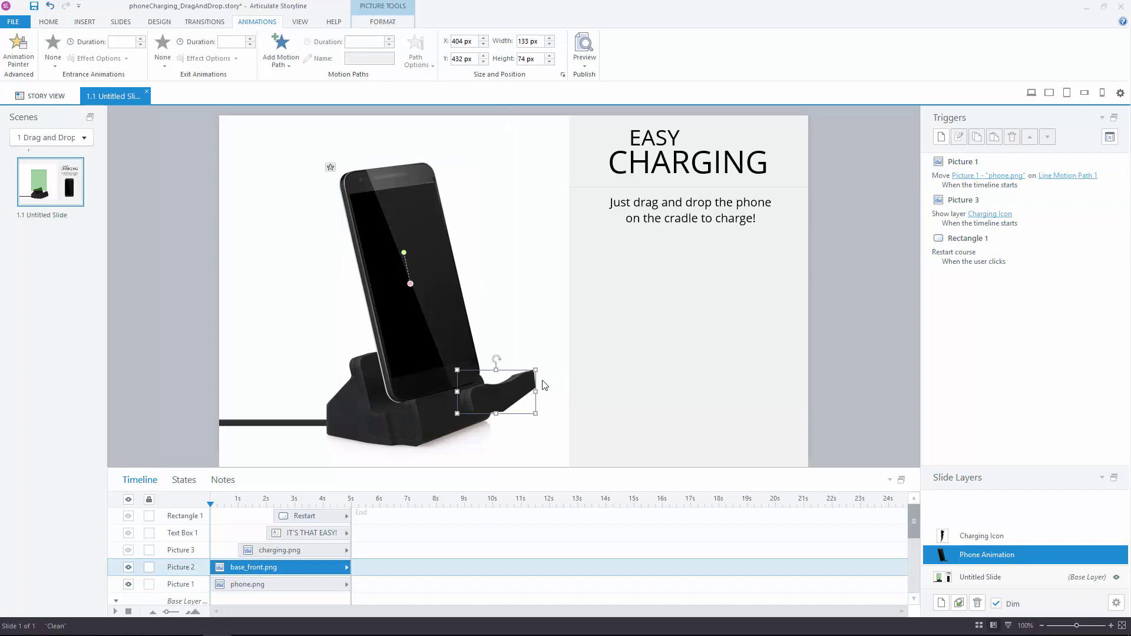
{"action": "key", "text": "ctrl+z"}
{"action": "key", "text": "ctrl+z"}
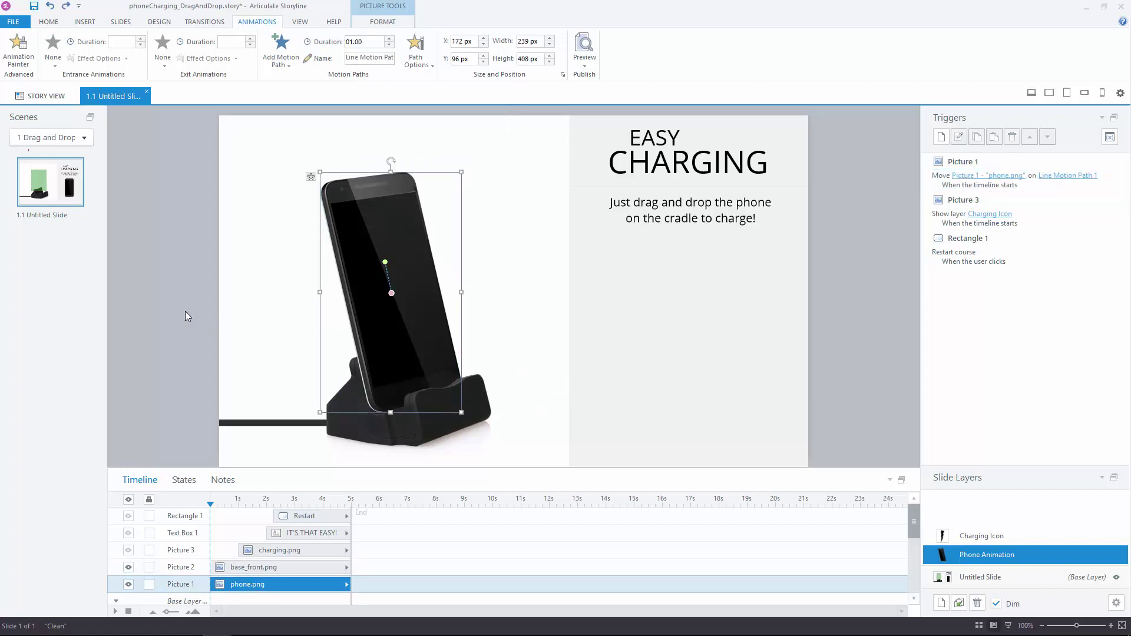
{"action": "left_click", "coordinate": [185, 311]}
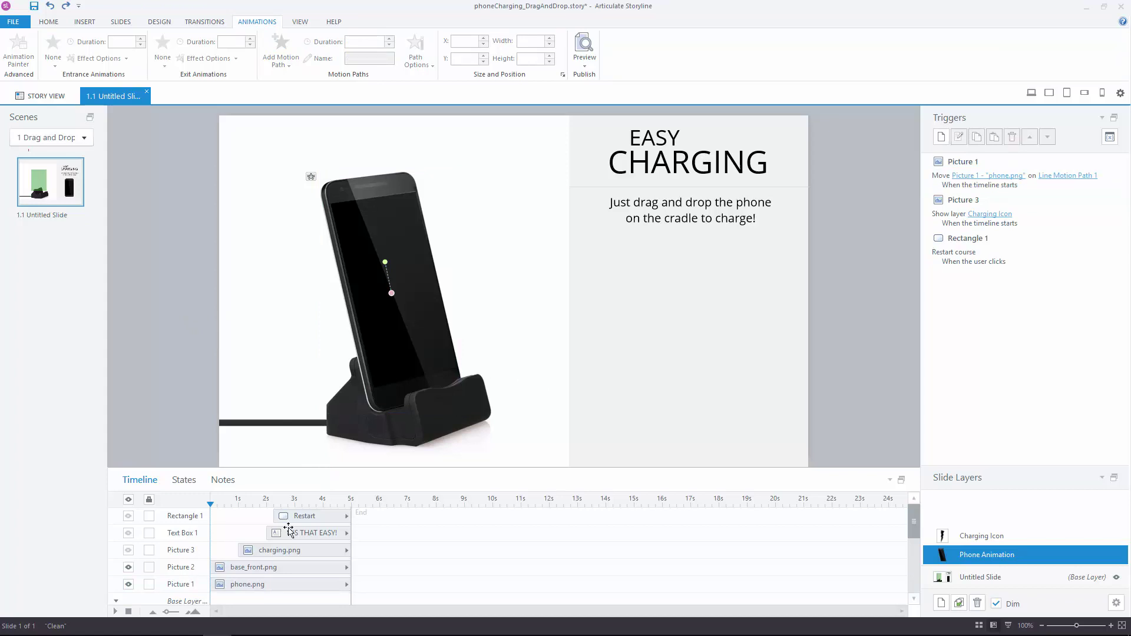
Show the battery, IT'S THAT EASY! text and Restart button again, then switch to the Charging Icon layer
{"action": "left_click", "coordinate": [128, 550]}
{"action": "left_click", "coordinate": [129, 533]}
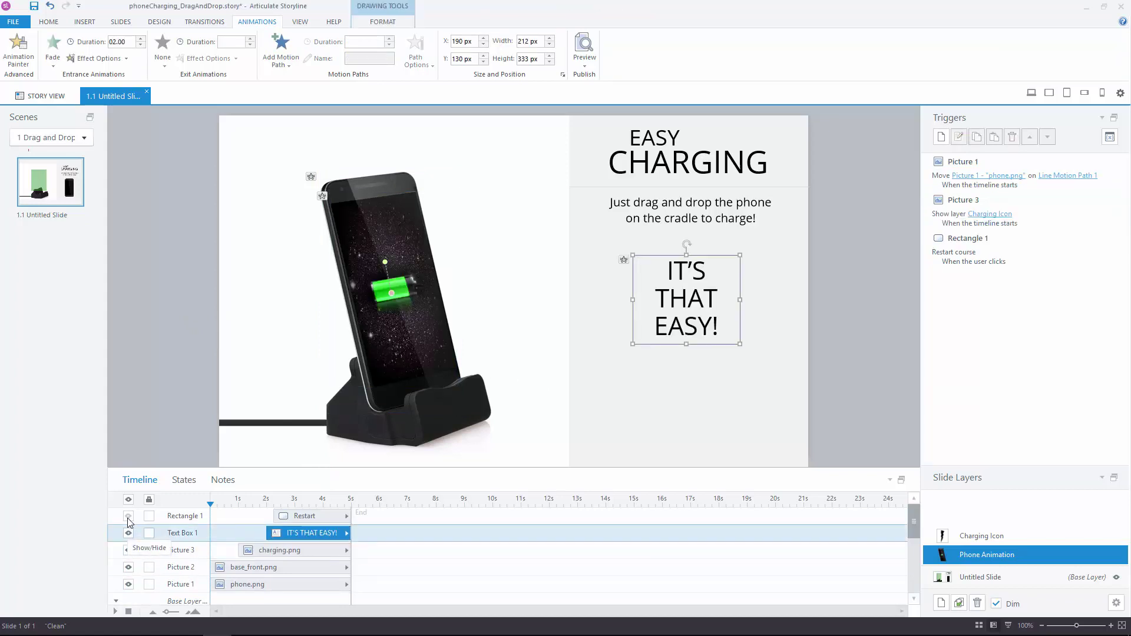
{"action": "left_click", "coordinate": [129, 516]}
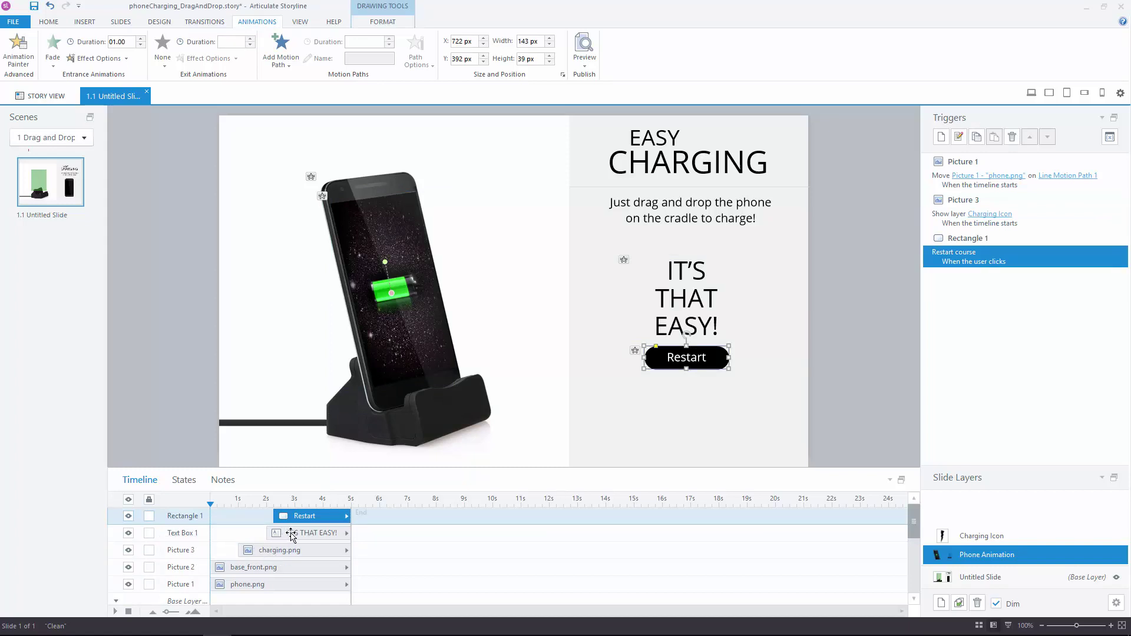
{"action": "left_click", "coordinate": [883, 335]}
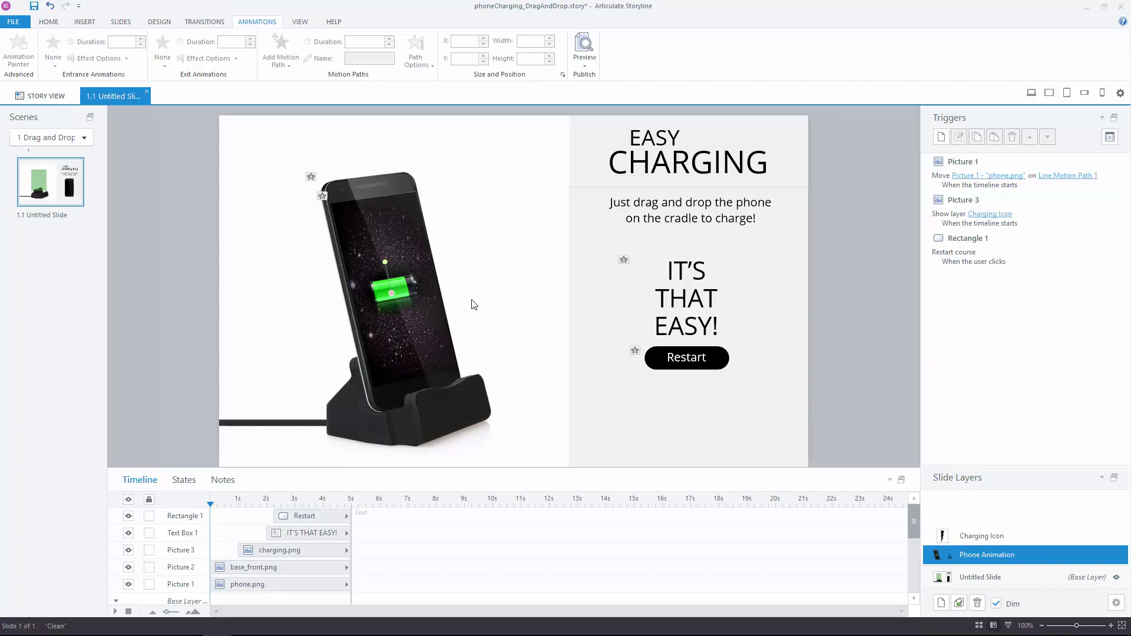
{"action": "left_click", "coordinate": [1001, 539]}
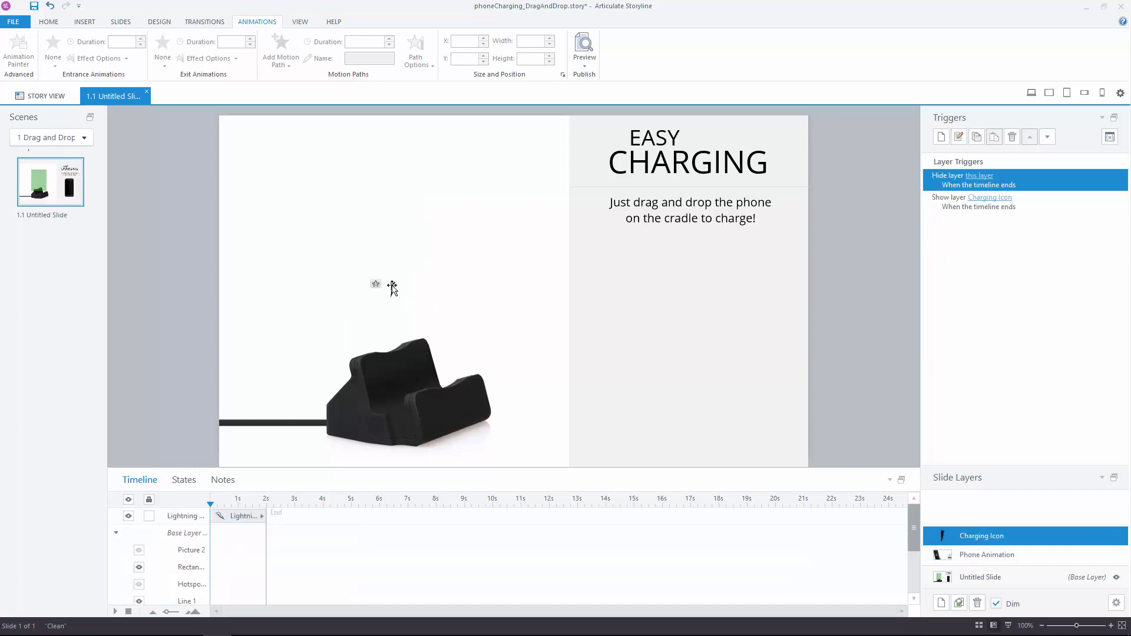
Review the lightning icon's shape gallery, fade animations and Charging Icon layer properties without changes
{"action": "left_click", "coordinate": [392, 287]}
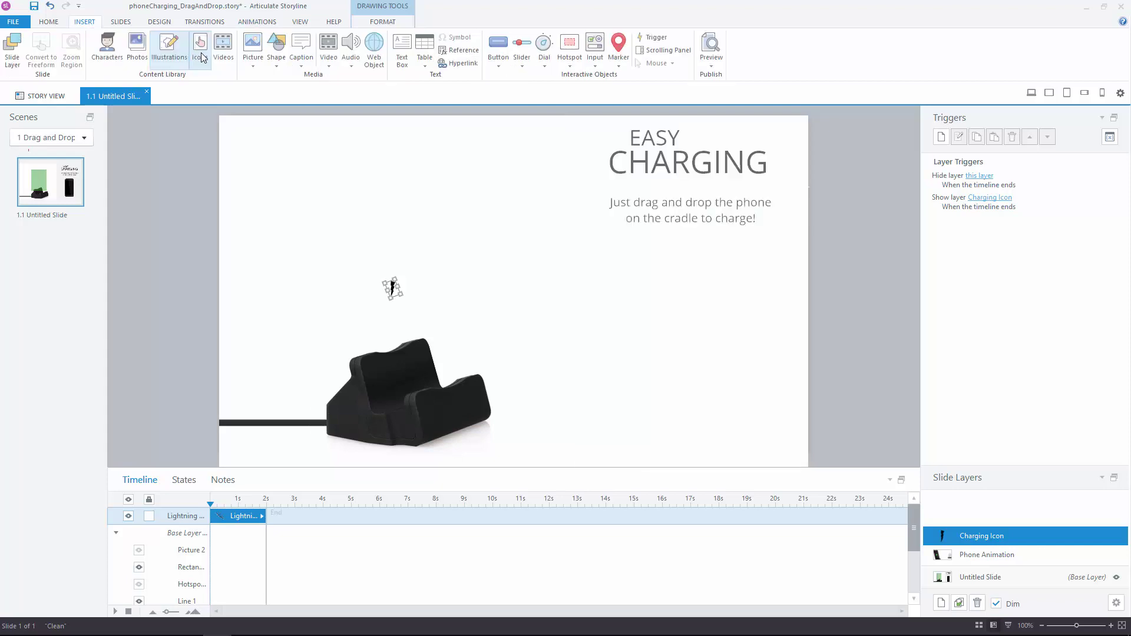
{"action": "left_click", "coordinate": [276, 50]}
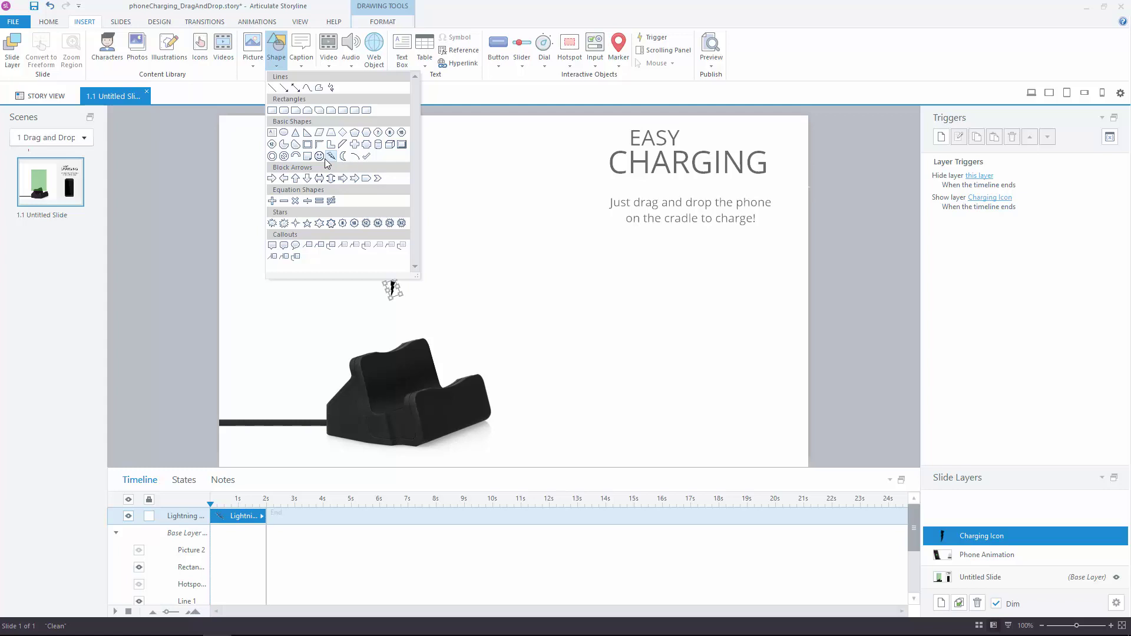
{"action": "left_click", "coordinate": [184, 193]}
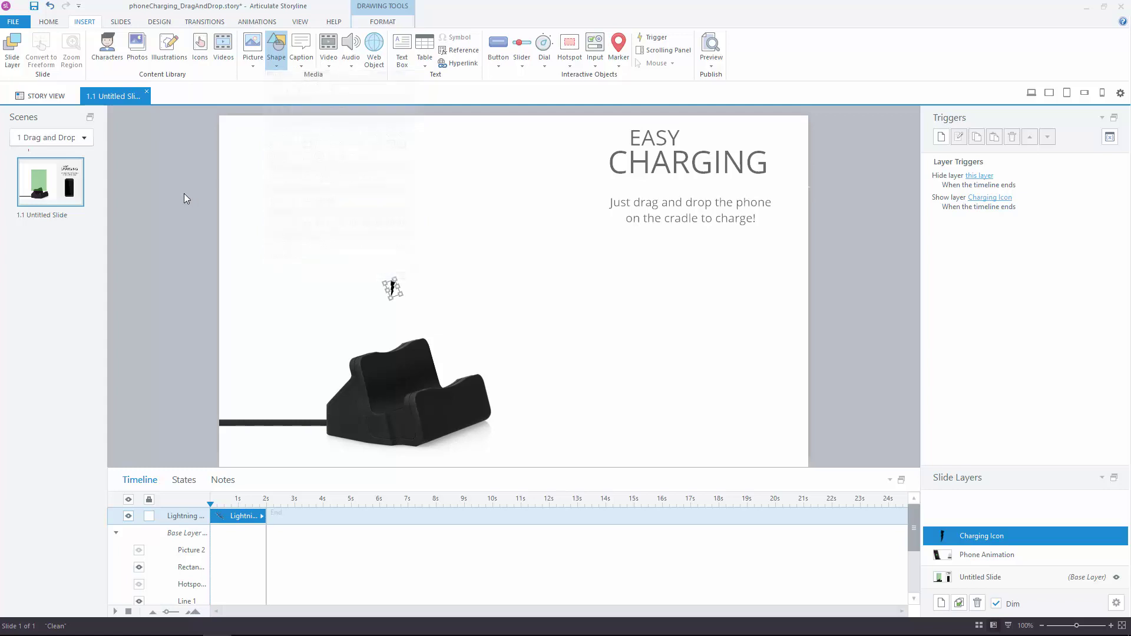
{"action": "left_click", "coordinate": [268, 23]}
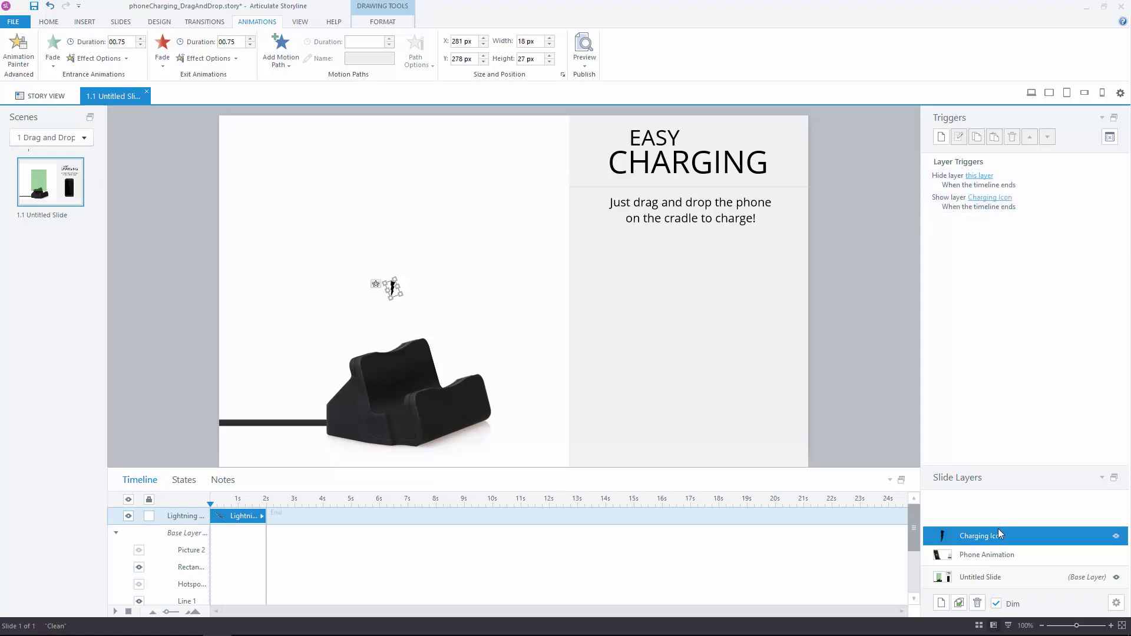
{"action": "left_click", "coordinate": [1040, 537]}
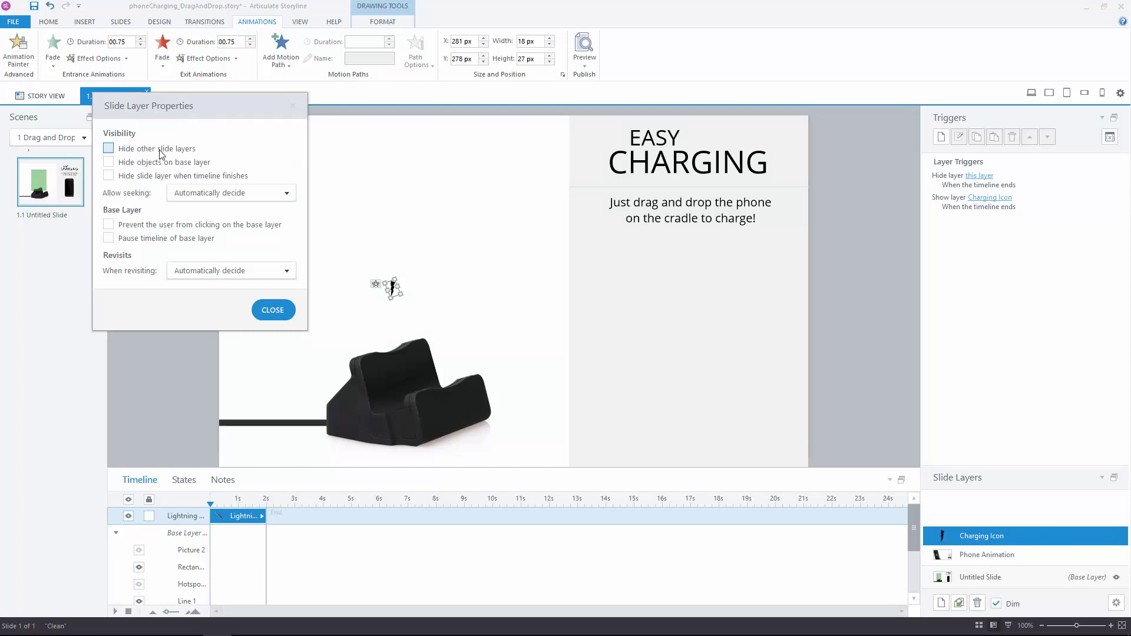
{"action": "left_click", "coordinate": [266, 314]}
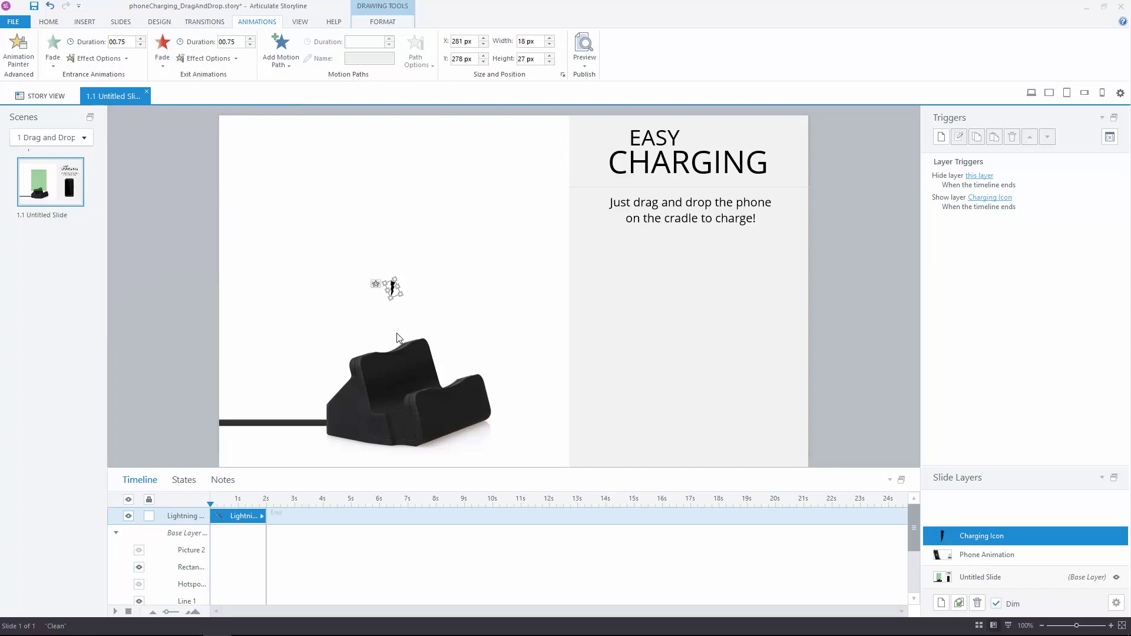
{"action": "left_click", "coordinate": [889, 365]}
Preview this slide to test the drag-and-drop charging interaction
{"action": "left_click", "coordinate": [588, 64]}
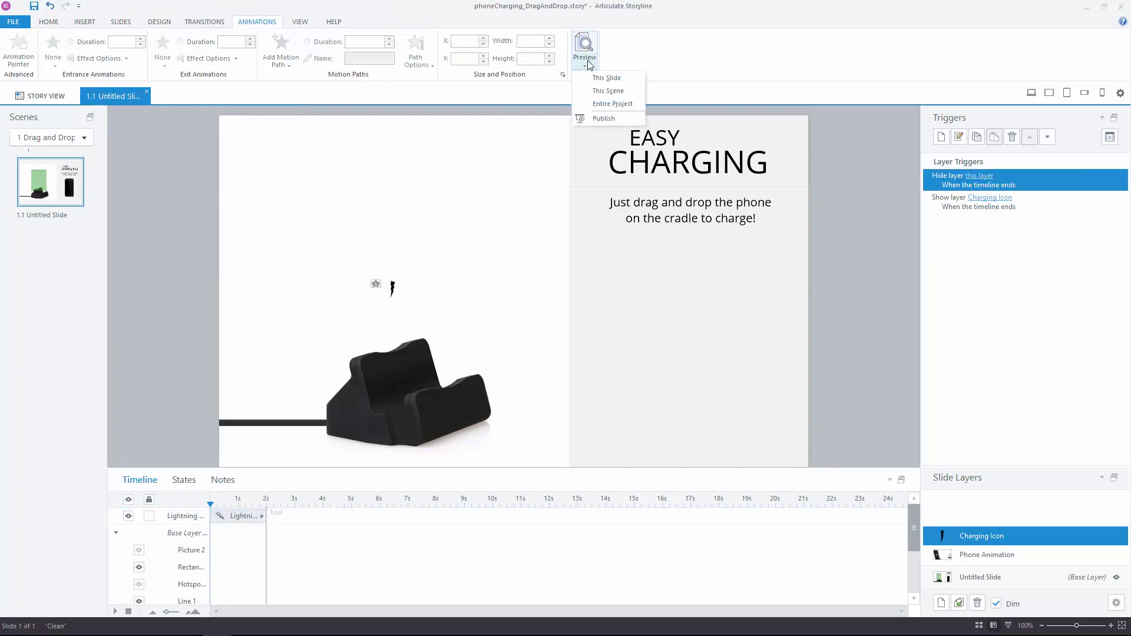
{"action": "left_click", "coordinate": [604, 103]}
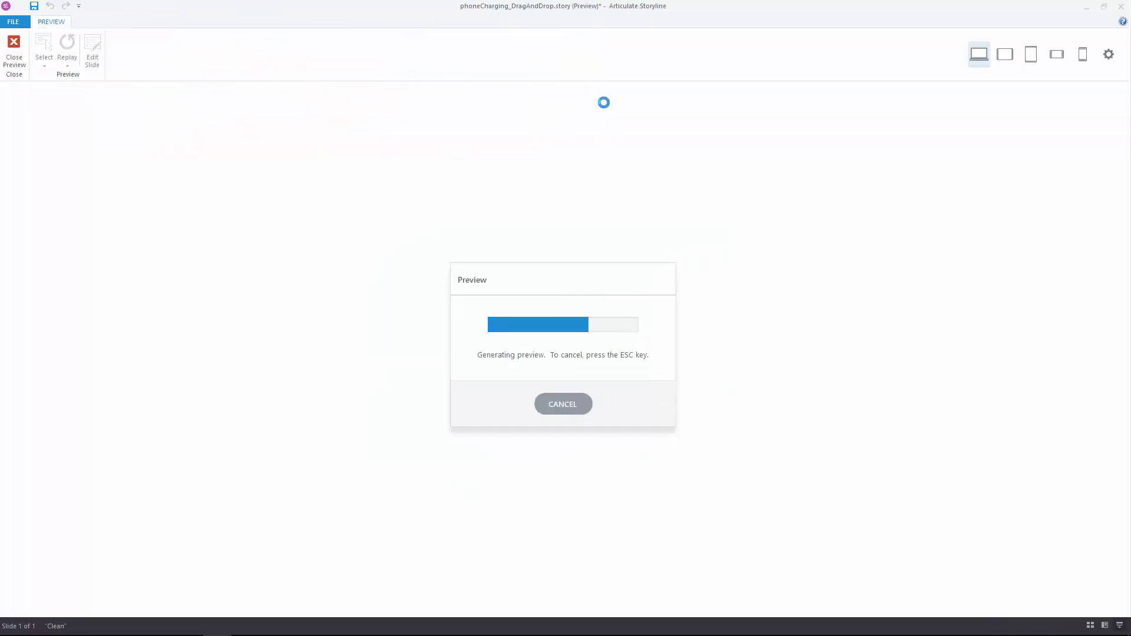